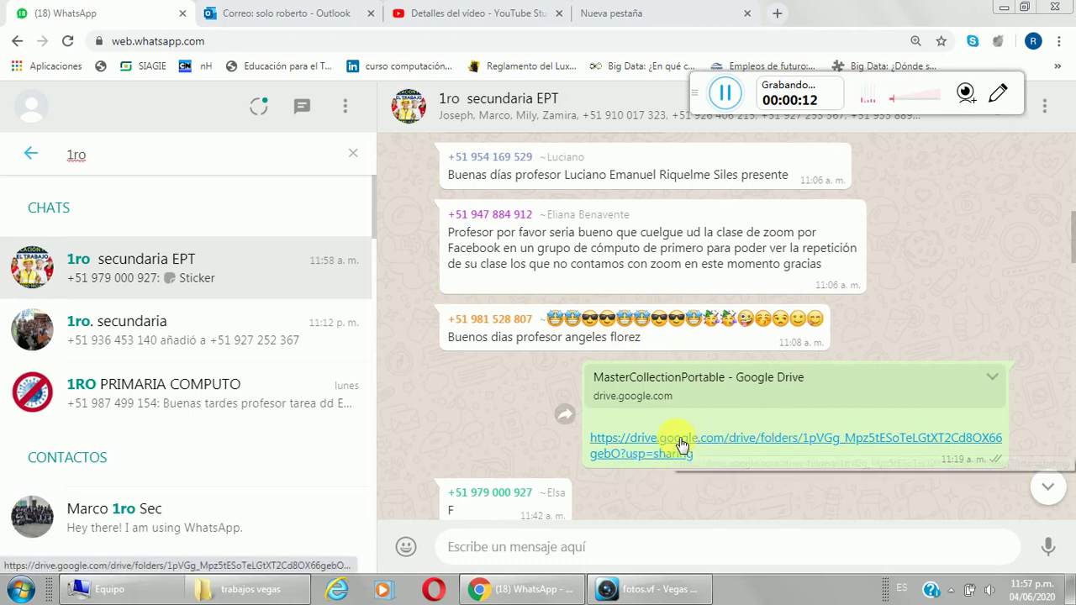
Open the shared MasterCollectionPortable Google Drive link from the group chat and download Adobe Illustrator CS6.exe
{"action": "left_click", "coordinate": [681, 442]}
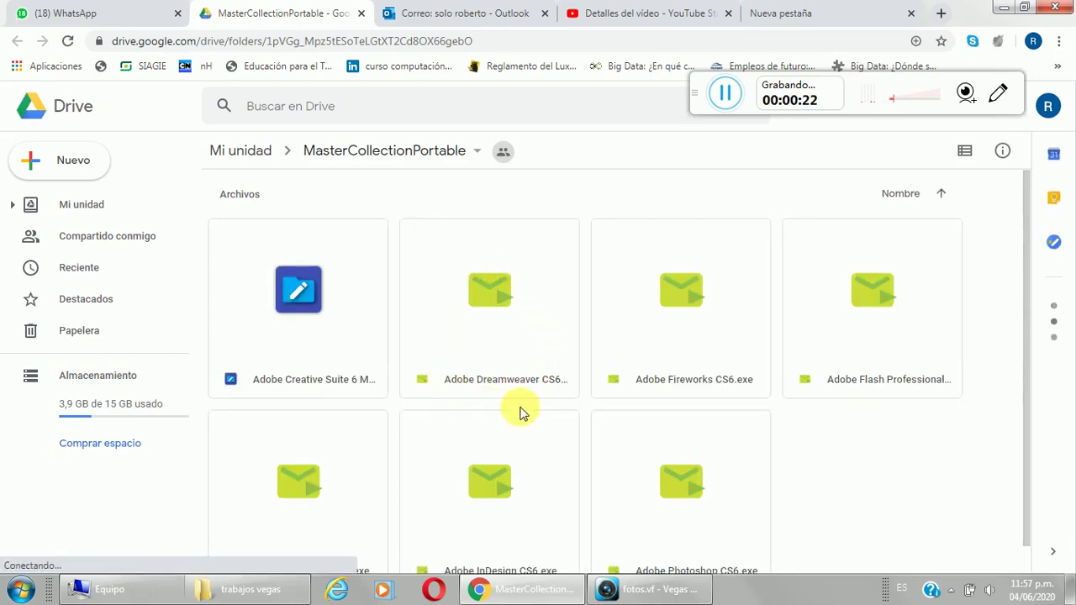
{"action": "scroll", "coordinate": [566, 347], "scroll_direction": "down", "scroll_amount": 1}
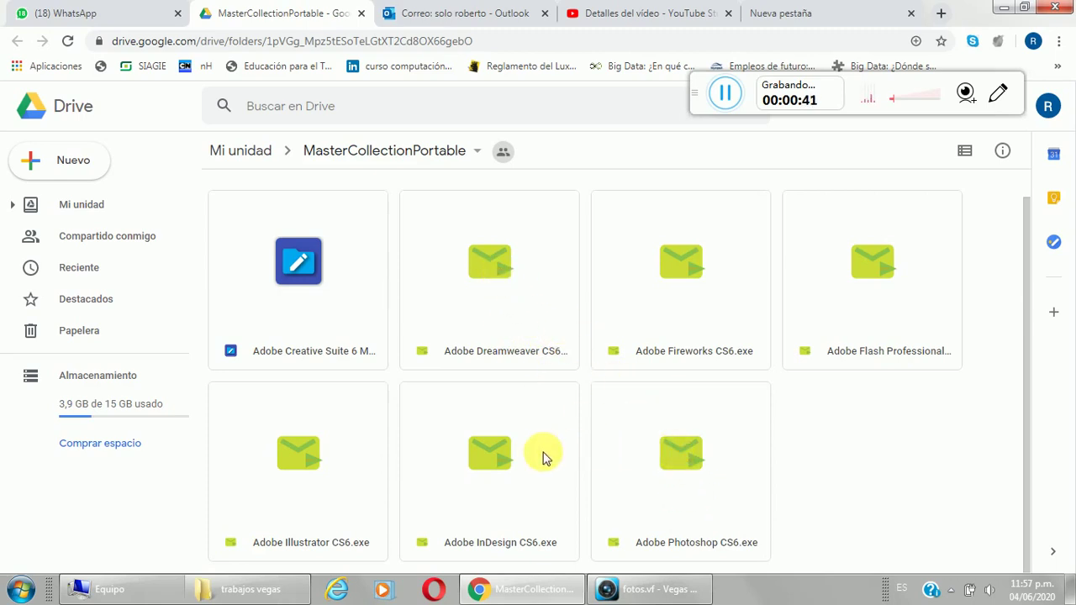
{"action": "right_click", "coordinate": [304, 471]}
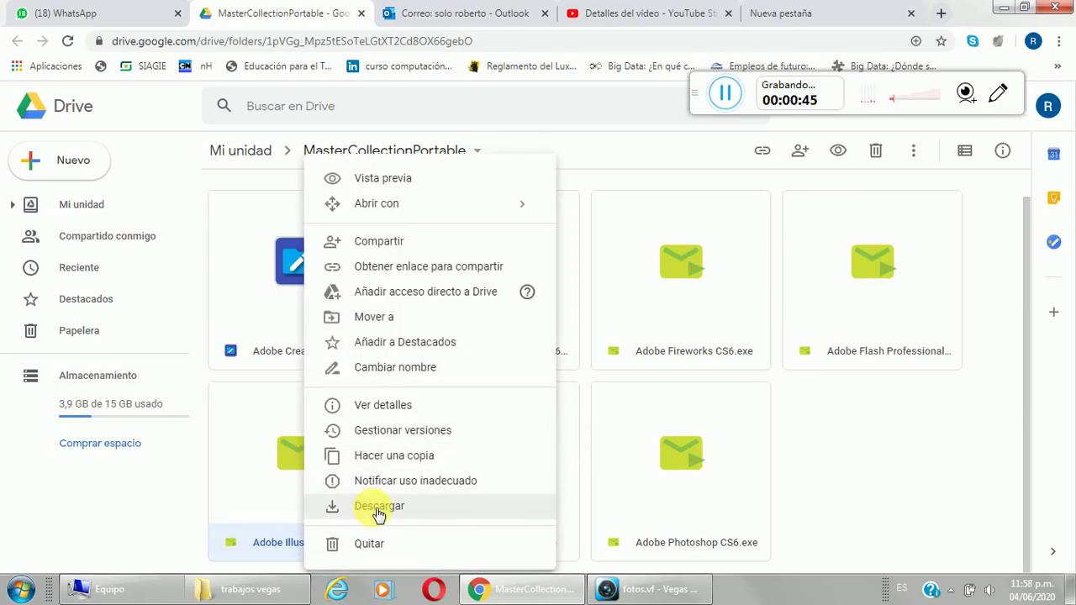
{"action": "left_click", "coordinate": [376, 507]}
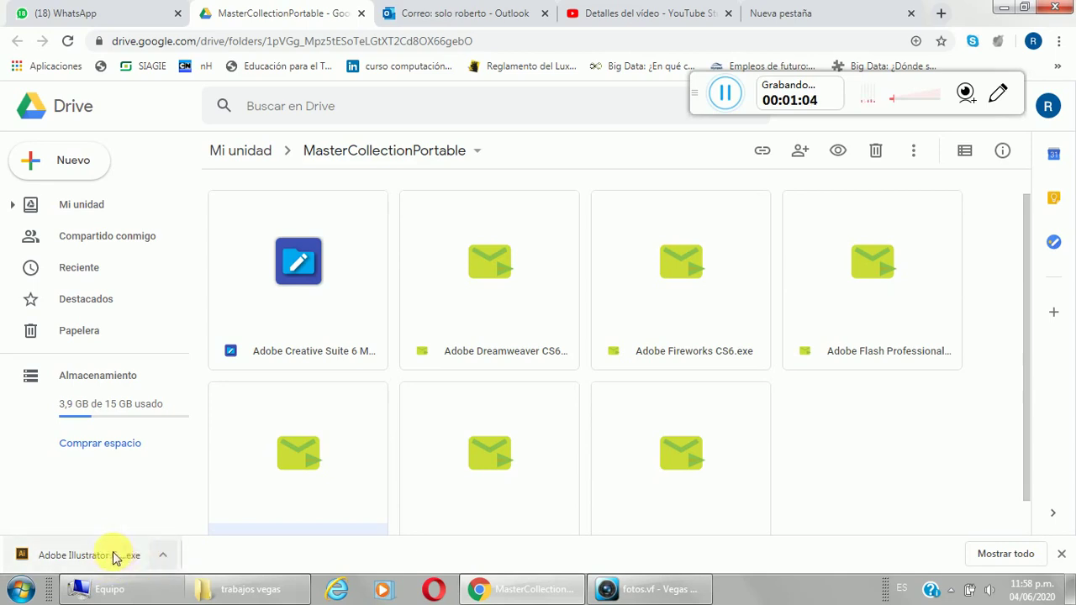
{"action": "left_click", "coordinate": [954, 591]}
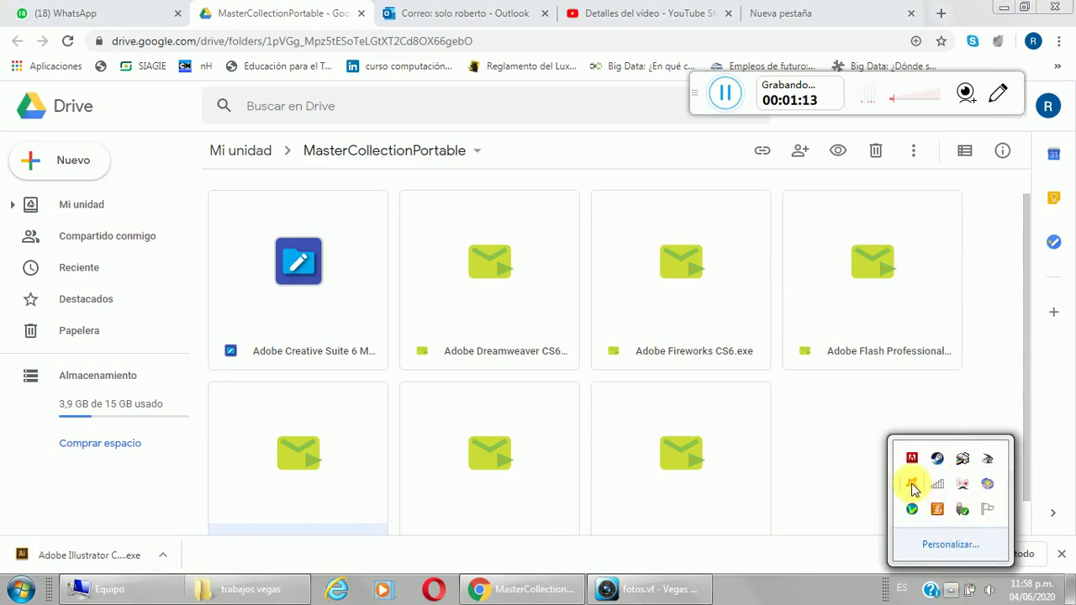
{"action": "left_click", "coordinate": [163, 557]}
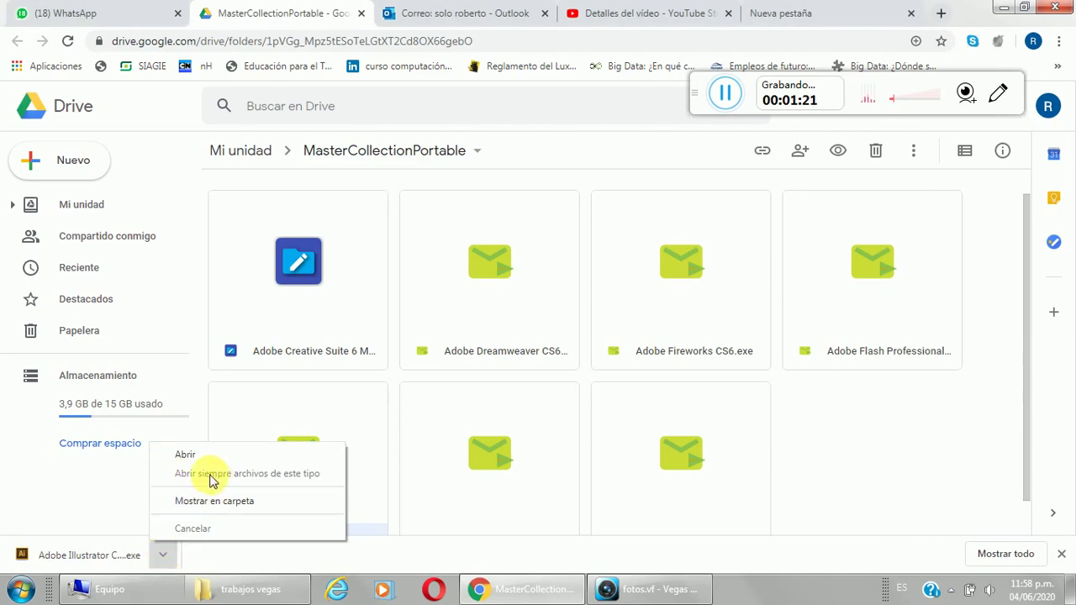
{"action": "left_click", "coordinate": [254, 557]}
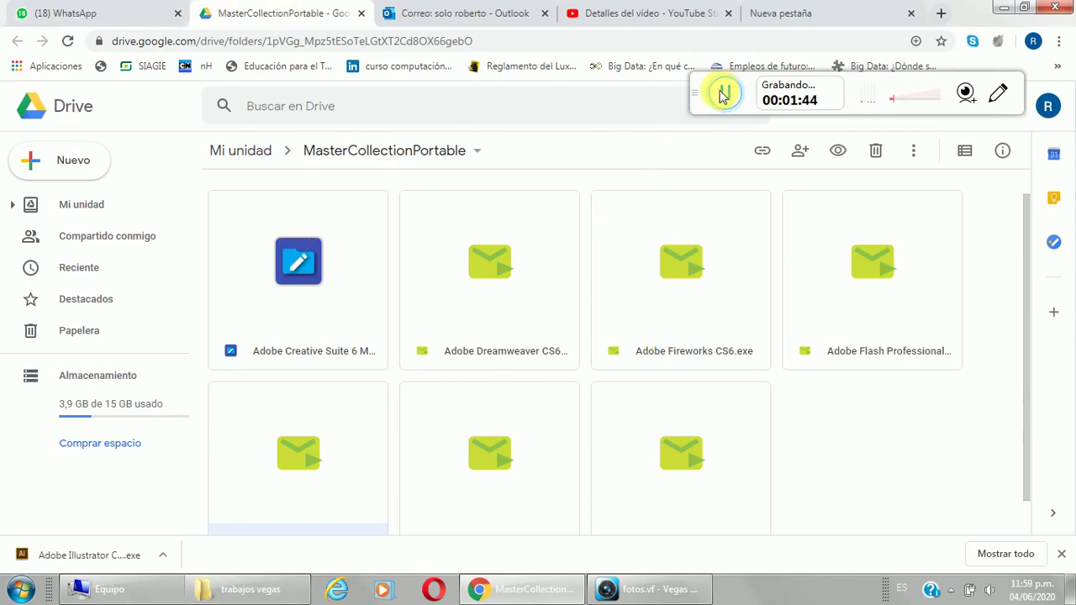
{"action": "left_click_drag", "start_coordinate": [723, 96], "coordinate": [377, 504]}
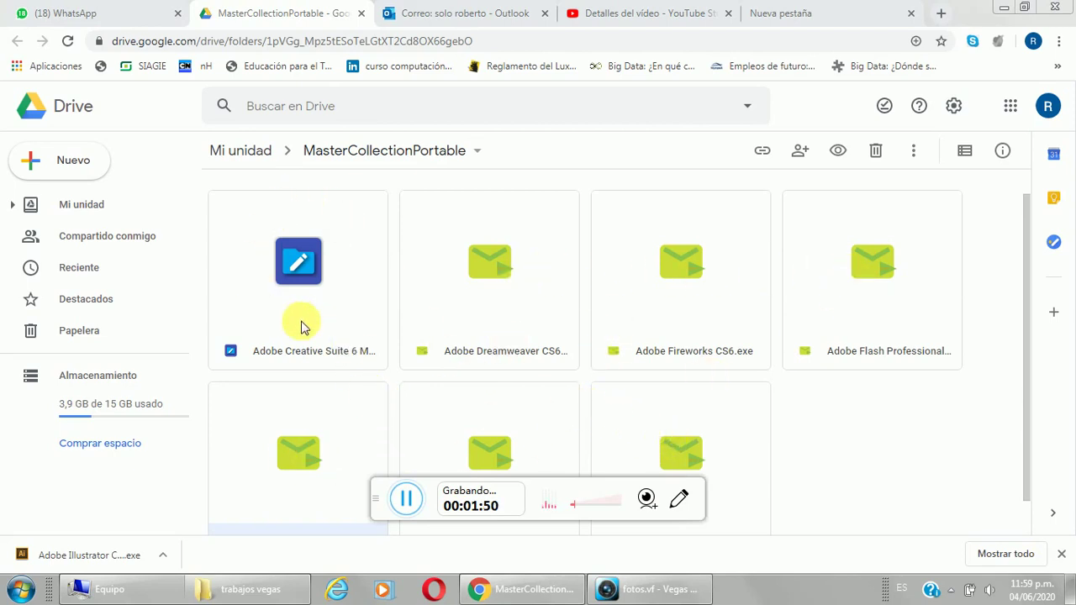
Download Adobe Creative Suite 6 Master Collection.dat from the Drive folder without a virus scan
{"action": "right_click", "coordinate": [308, 278]}
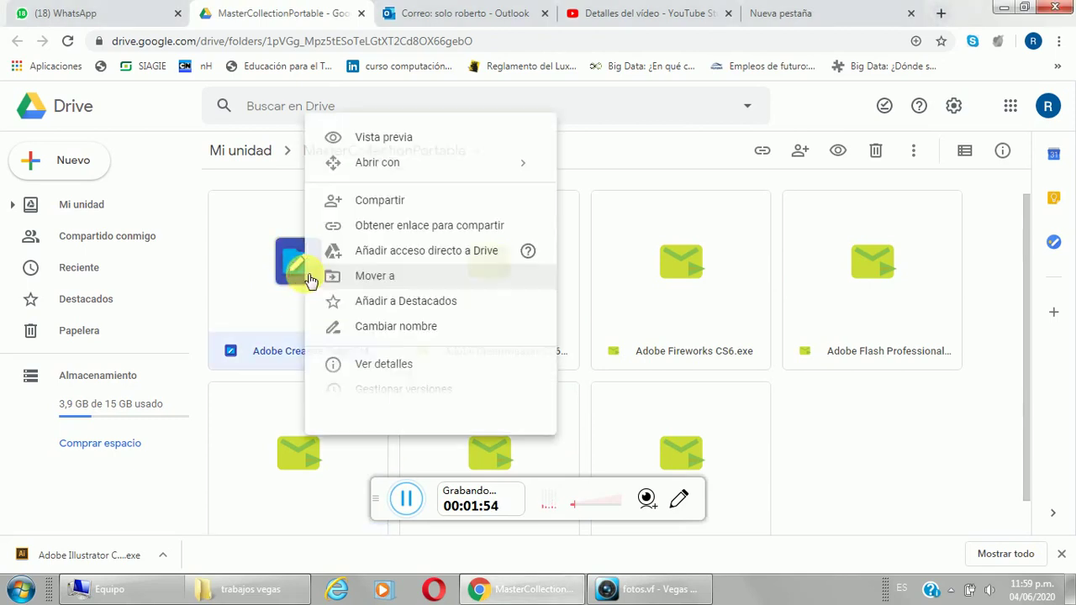
{"action": "left_click", "coordinate": [361, 468]}
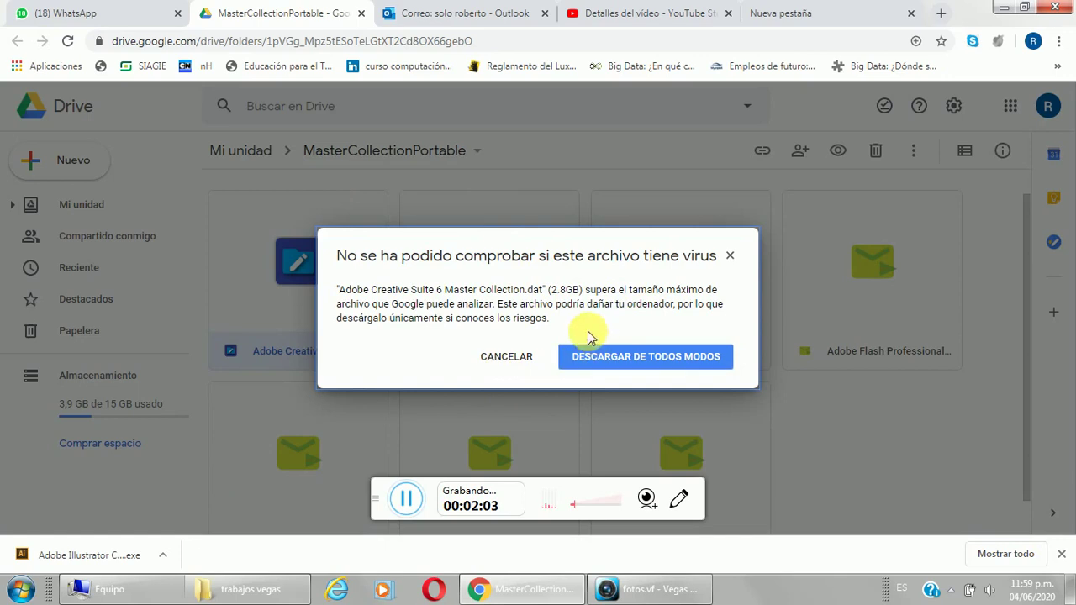
{"action": "left_click", "coordinate": [635, 358]}
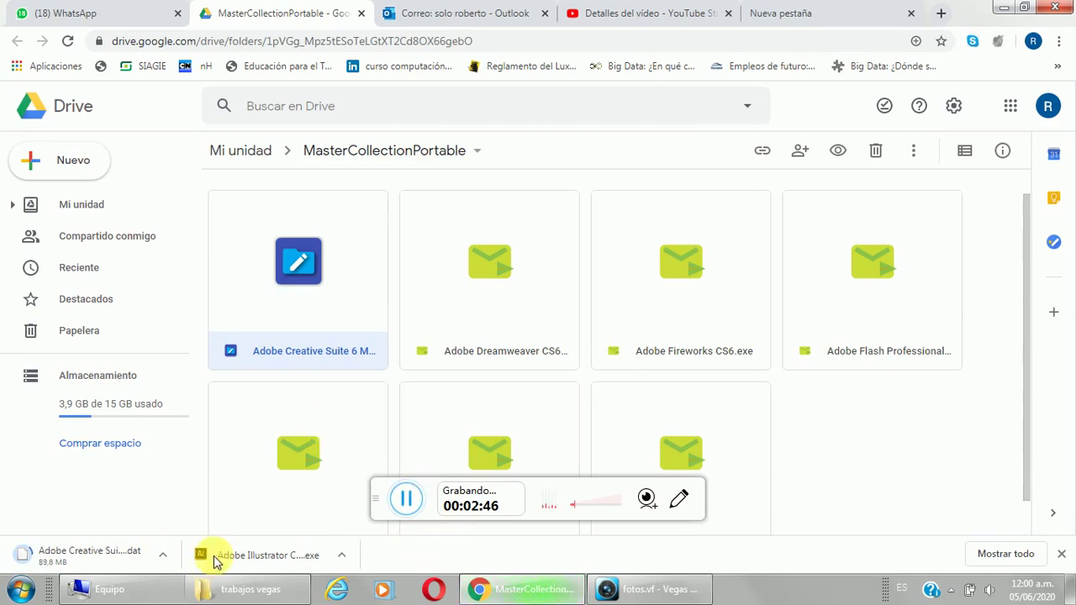
Switch to File Explorer and open the local MasterCollectionPortable folder inside the owner's personal folder on DATA (D:)
{"action": "left_click", "coordinate": [246, 593]}
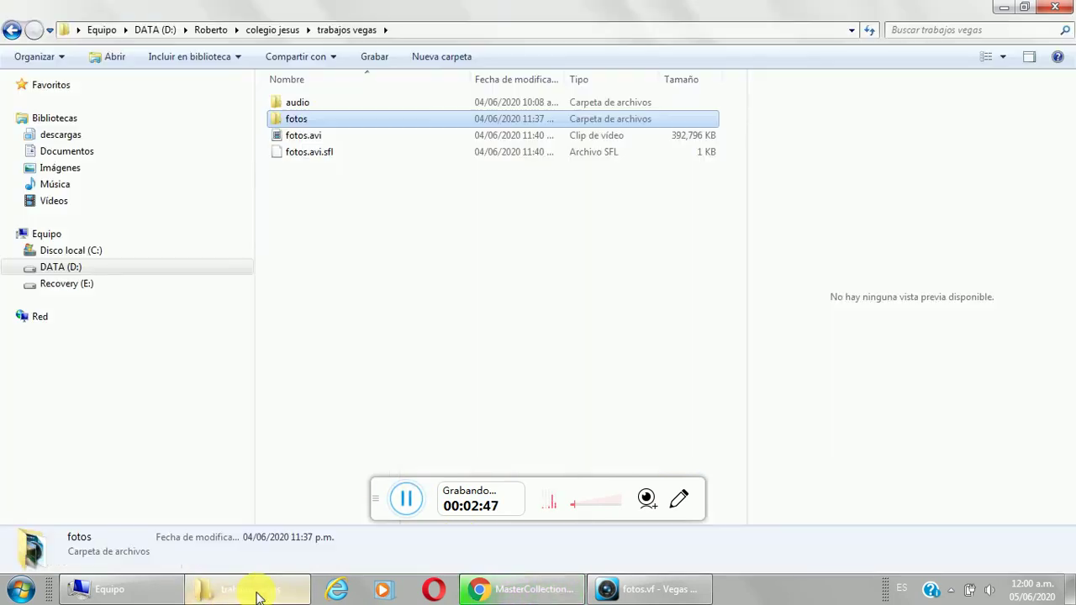
{"action": "left_click", "coordinate": [68, 271]}
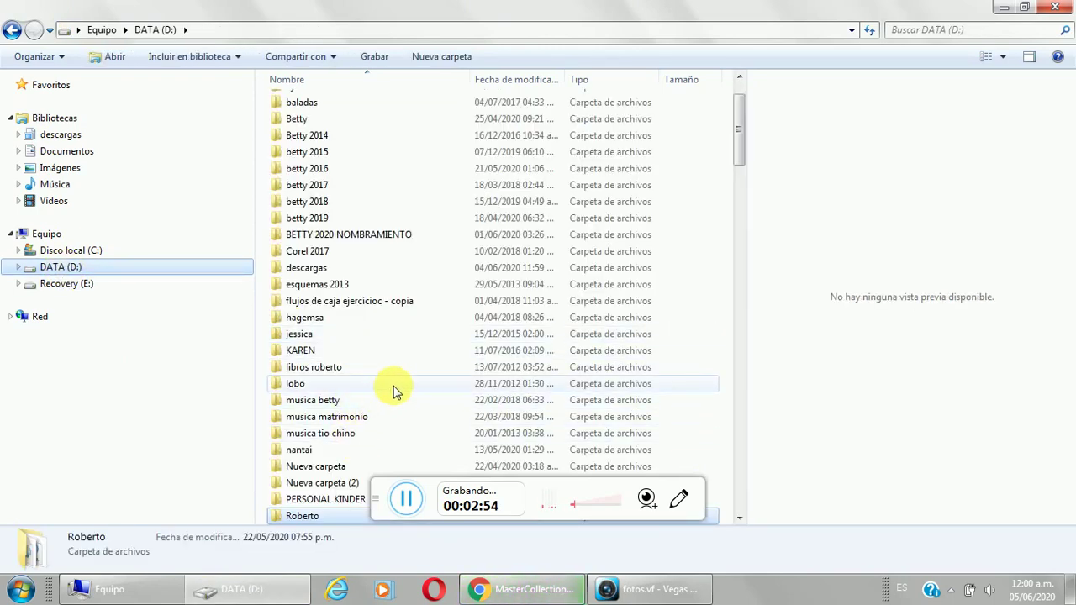
{"action": "left_click", "coordinate": [320, 400]}
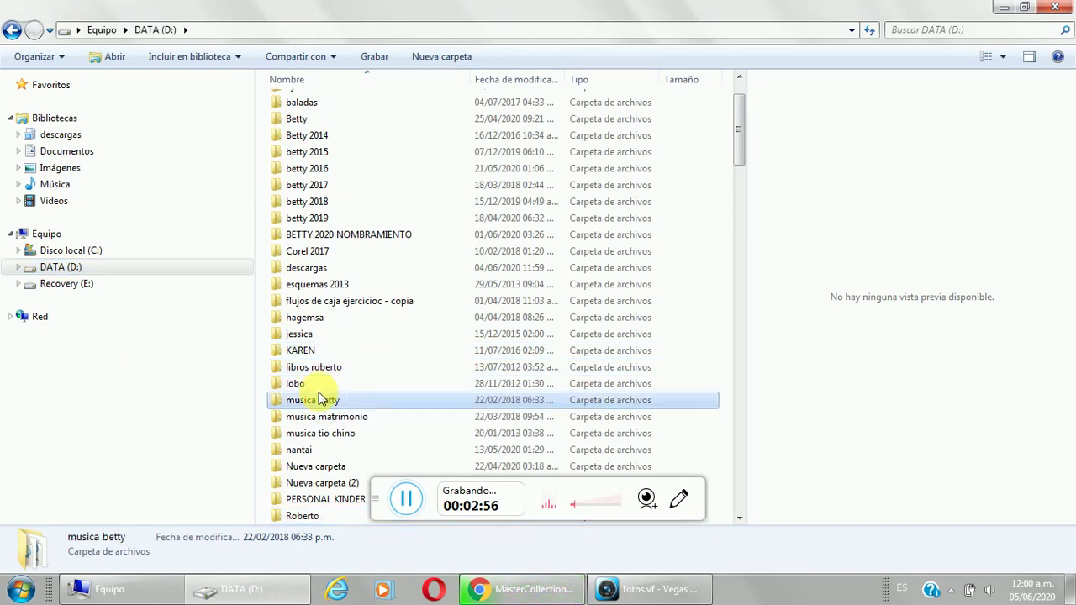
{"action": "scroll", "coordinate": [320, 412], "scroll_direction": "down", "scroll_amount": 2}
{"action": "double_click", "coordinate": [308, 421]}
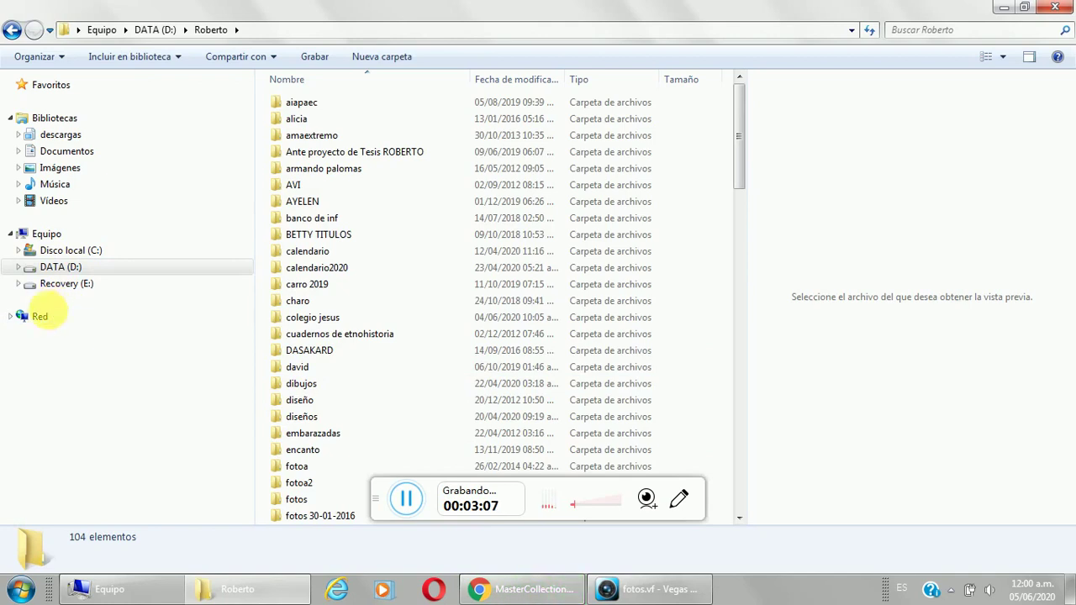
{"action": "left_click", "coordinate": [342, 337]}
{"action": "scroll", "coordinate": [344, 345], "scroll_direction": "down", "scroll_amount": 5}
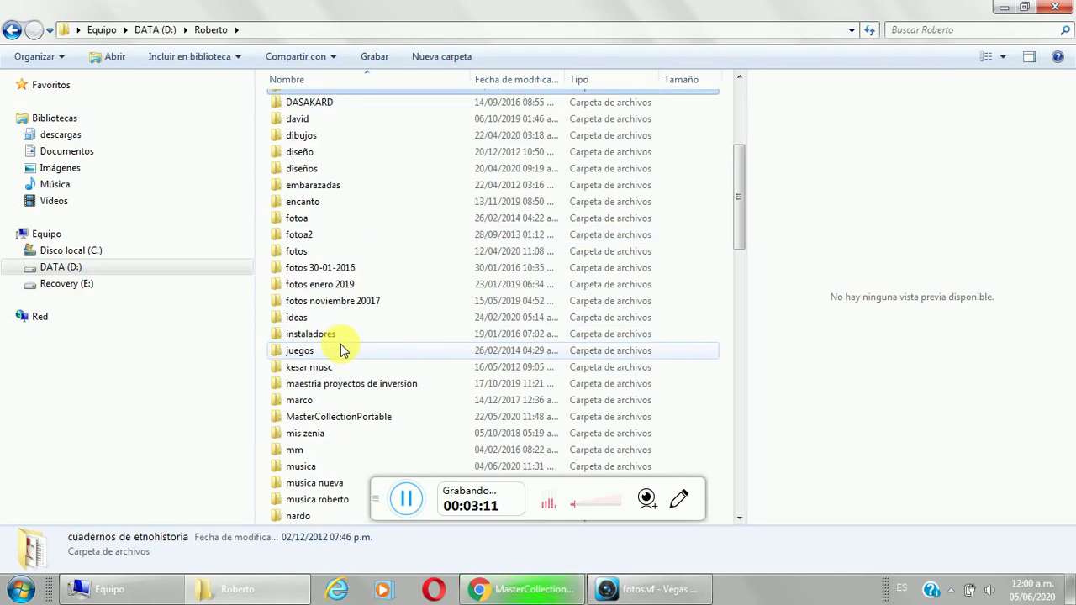
{"action": "scroll", "coordinate": [342, 351], "scroll_direction": "down", "scroll_amount": 3}
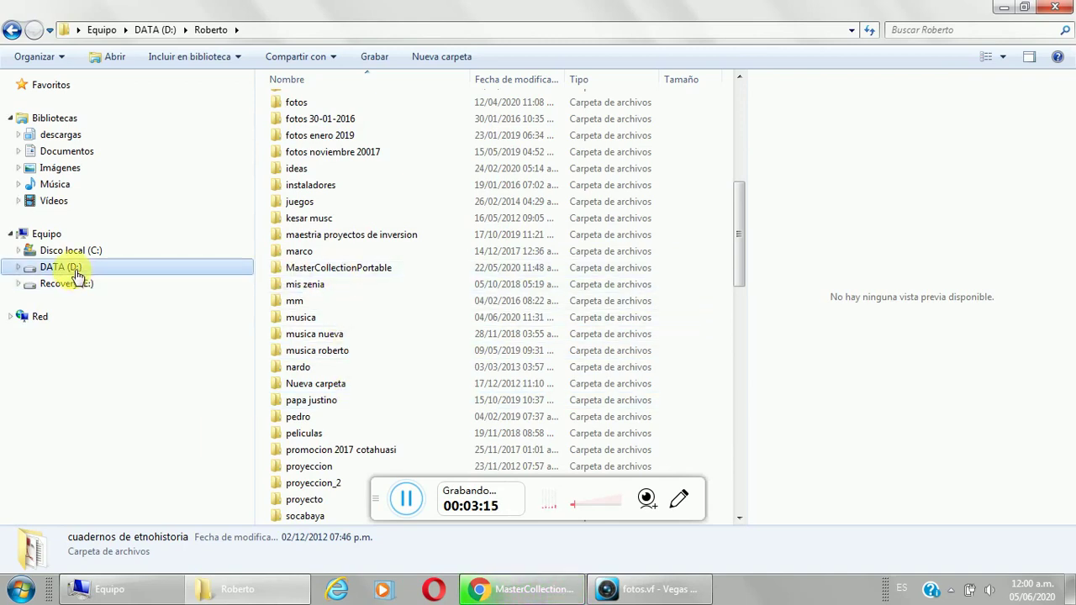
{"action": "left_click", "coordinate": [353, 271]}
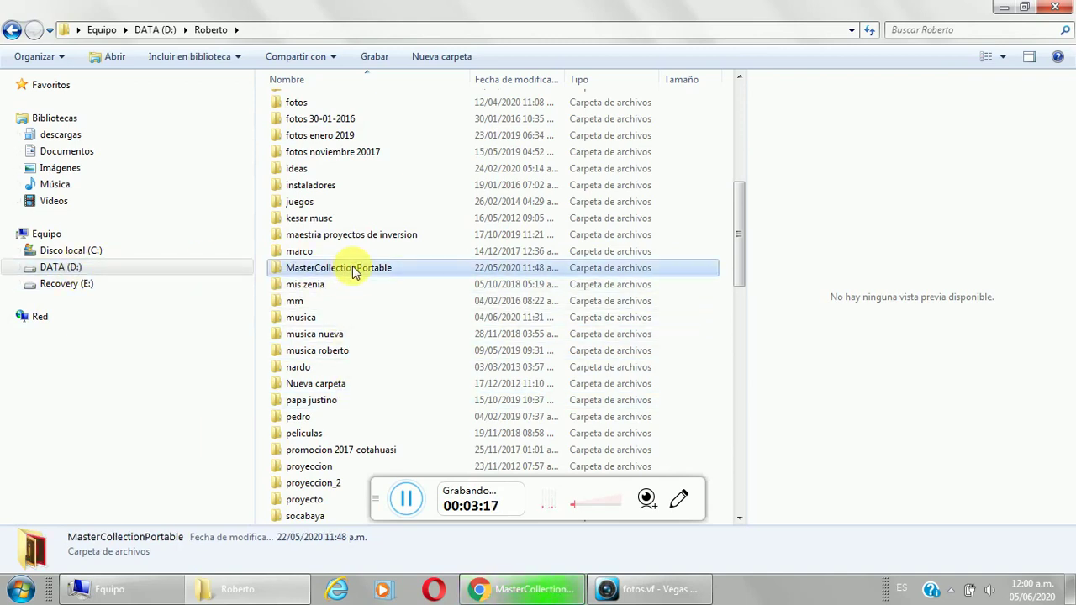
{"action": "double_click", "coordinate": [356, 271]}
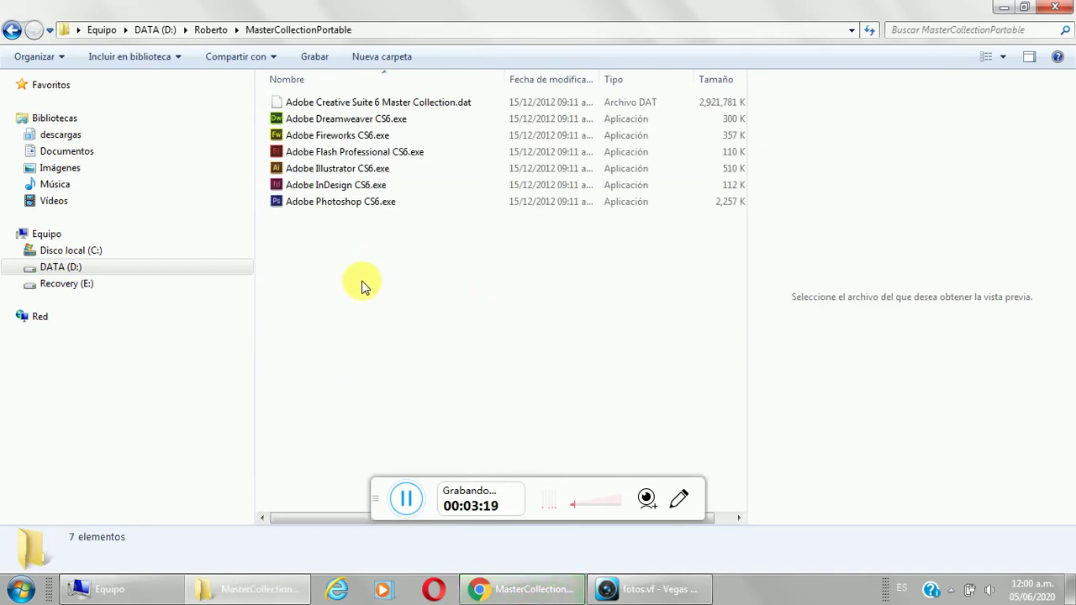
Examine the Adobe CS6 executables and the Master Collection .dat file in the local folder against the Drive downloads
{"action": "left_click", "coordinate": [352, 203]}
{"action": "left_click", "coordinate": [350, 185]}
{"action": "left_click", "coordinate": [345, 169]}
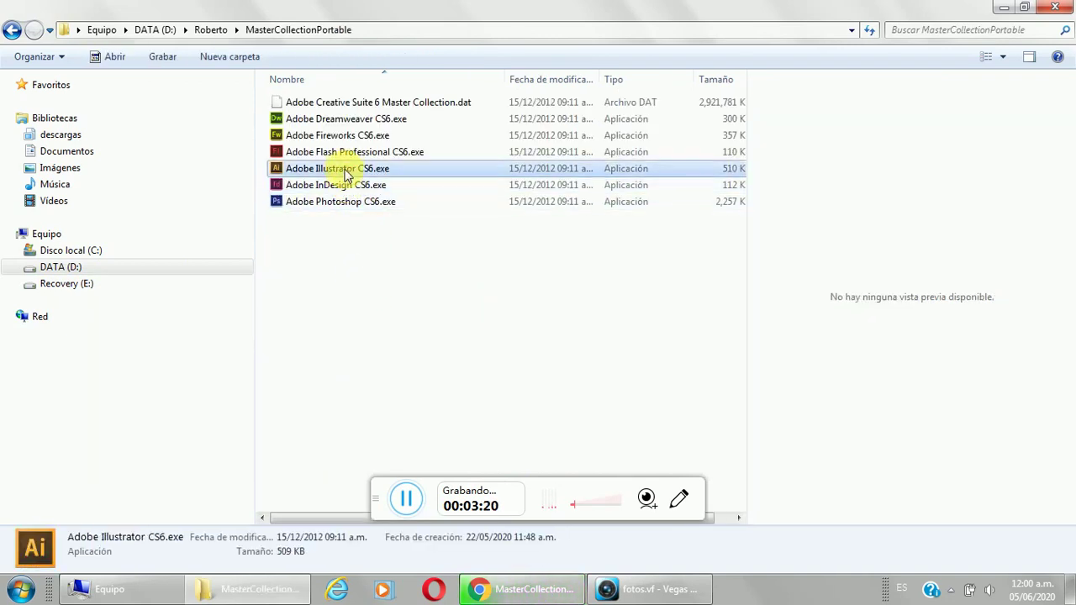
{"action": "left_click", "coordinate": [344, 153]}
{"action": "left_click", "coordinate": [346, 136]}
{"action": "left_click", "coordinate": [348, 120]}
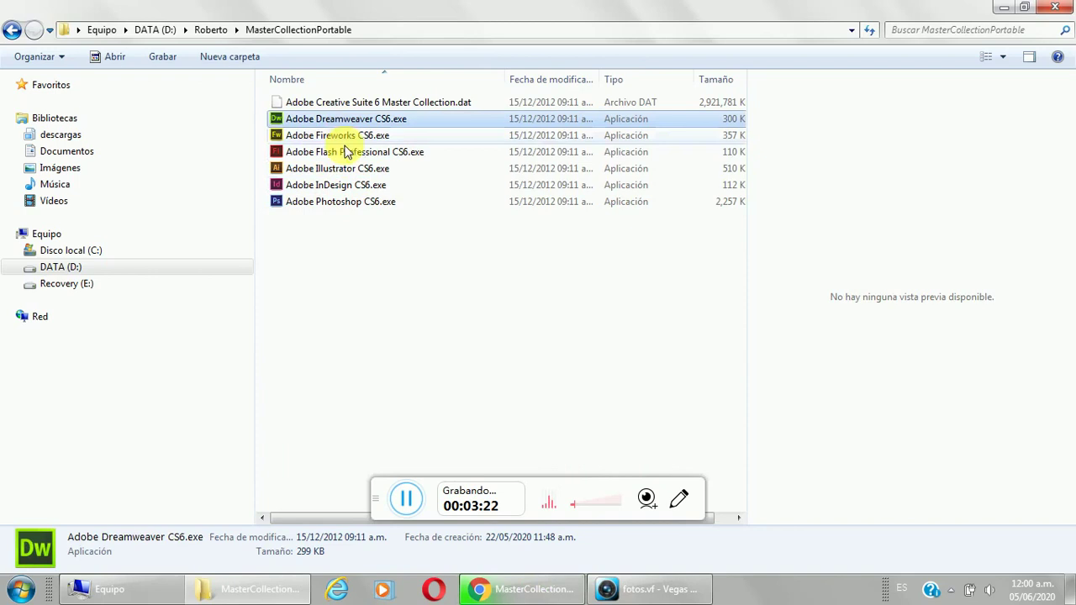
{"action": "left_click", "coordinate": [531, 580]}
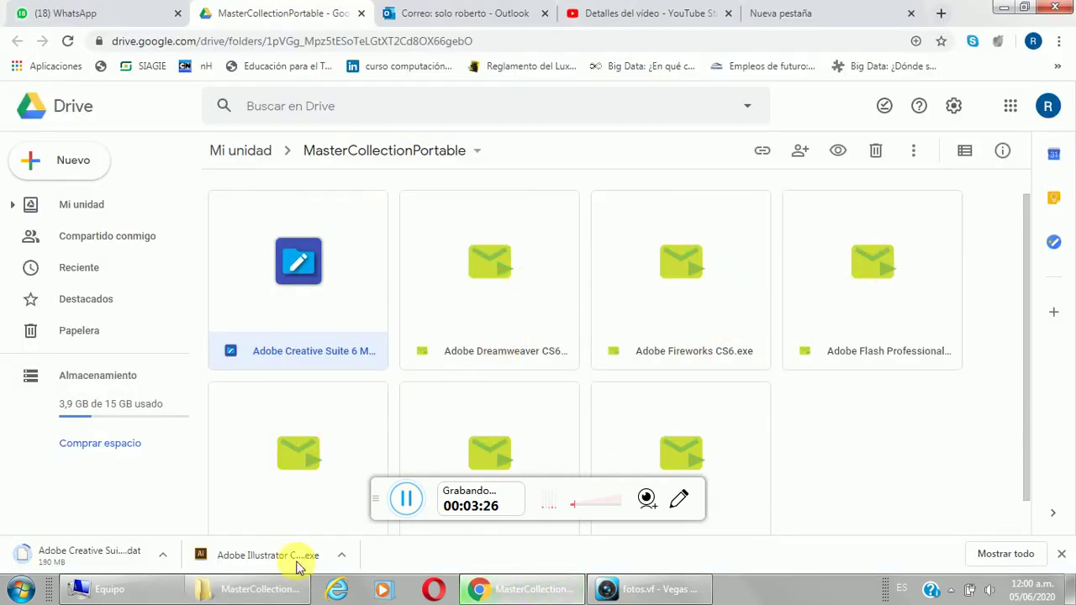
{"action": "left_click", "coordinate": [253, 588]}
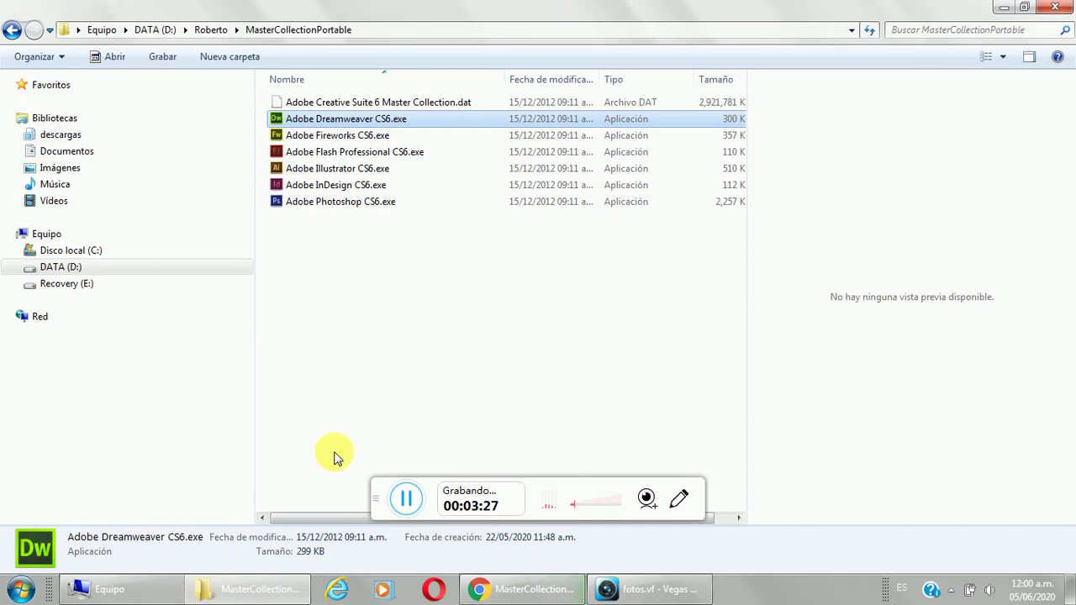
{"action": "left_click", "coordinate": [438, 104]}
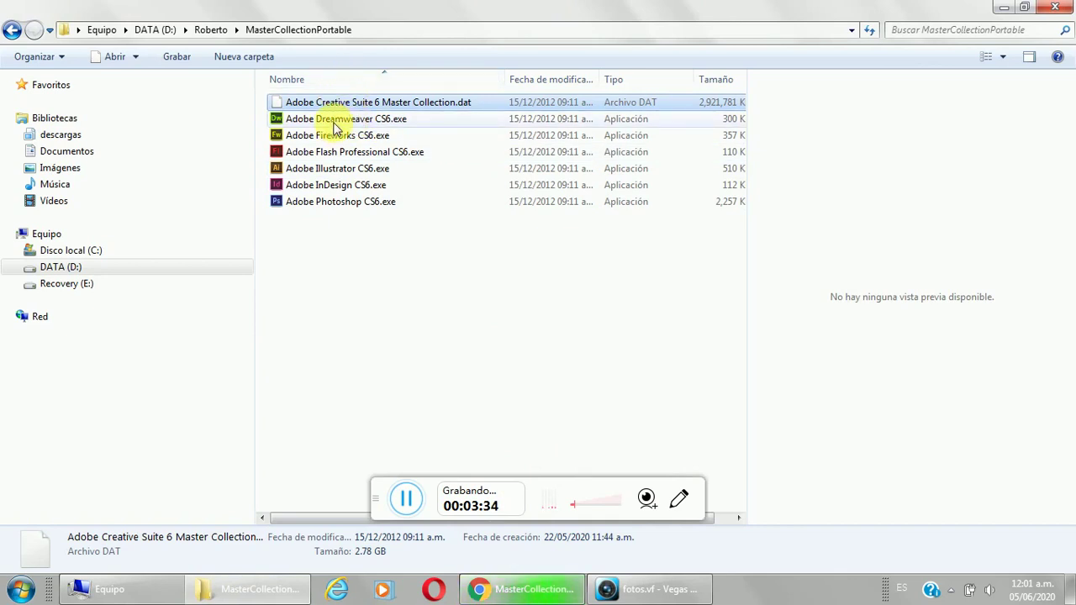
{"action": "left_click_drag", "start_coordinate": [381, 248], "coordinate": [300, 123]}
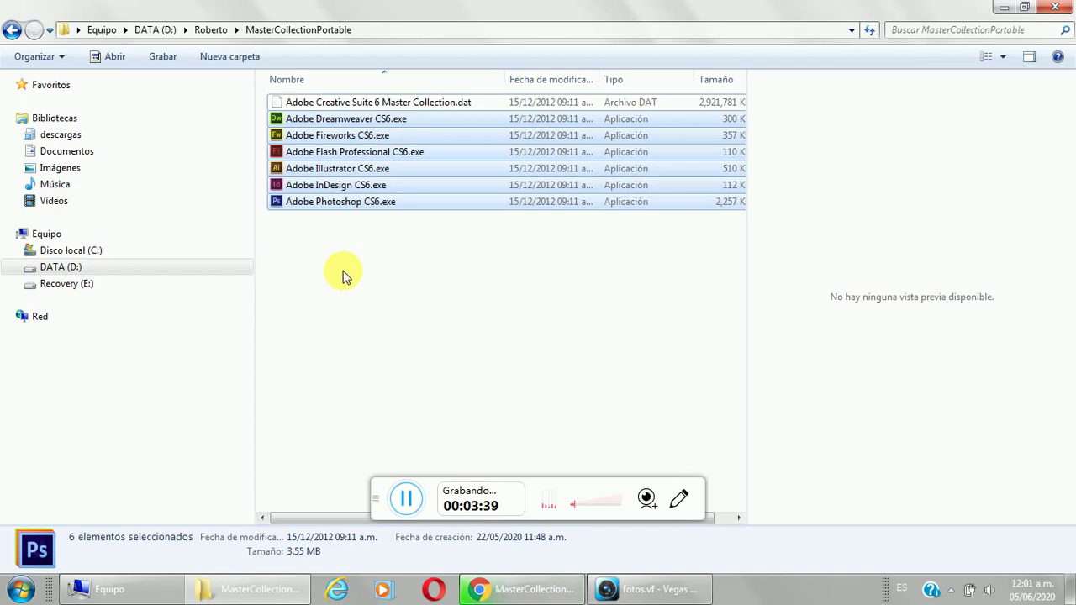
{"action": "left_click", "coordinate": [345, 280]}
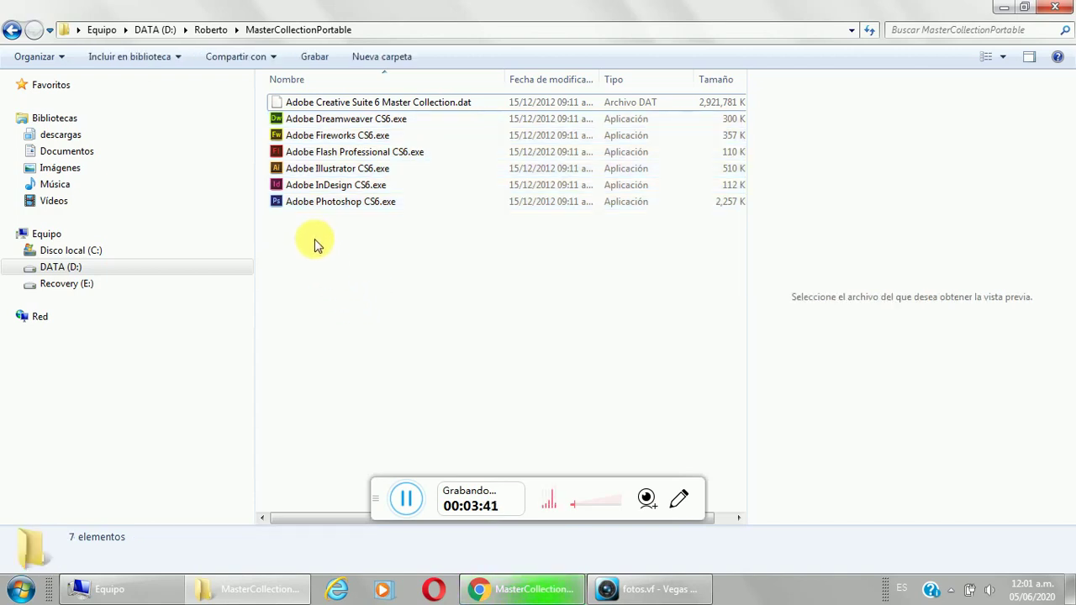
Launch Adobe Illustrator CS6.exe from the local MasterCollectionPortable folder
{"action": "left_click", "coordinate": [344, 169]}
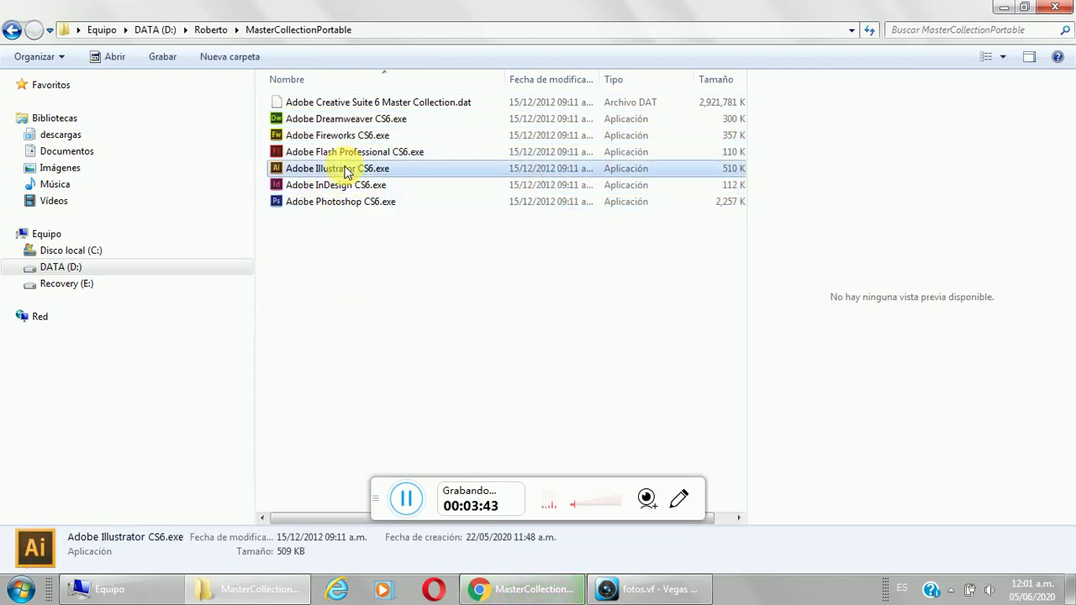
{"action": "left_click", "coordinate": [342, 203]}
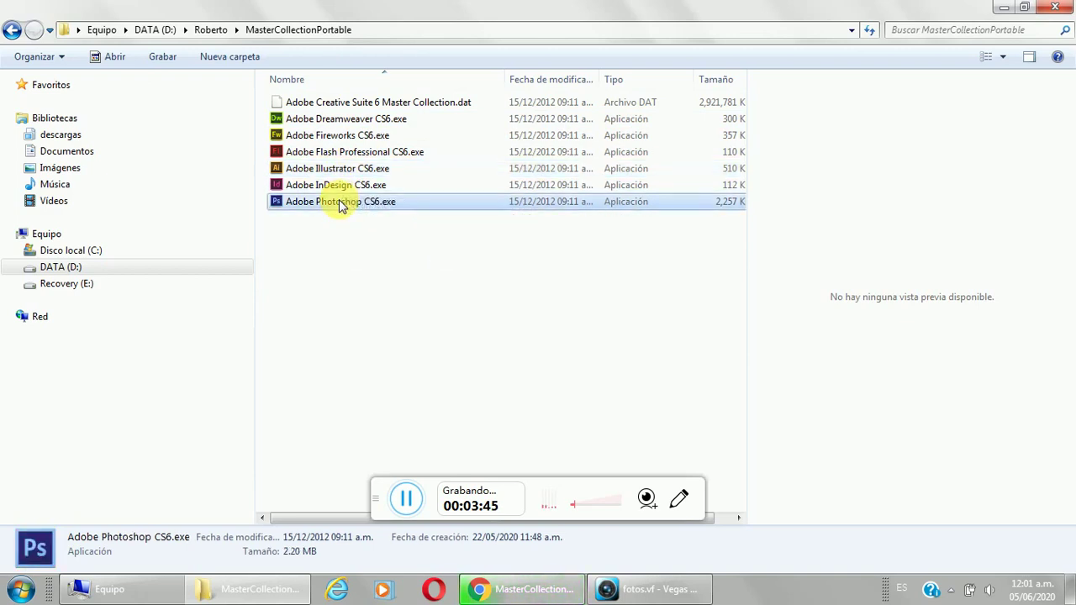
{"action": "left_click", "coordinate": [336, 169]}
{"action": "left_click", "coordinate": [337, 204]}
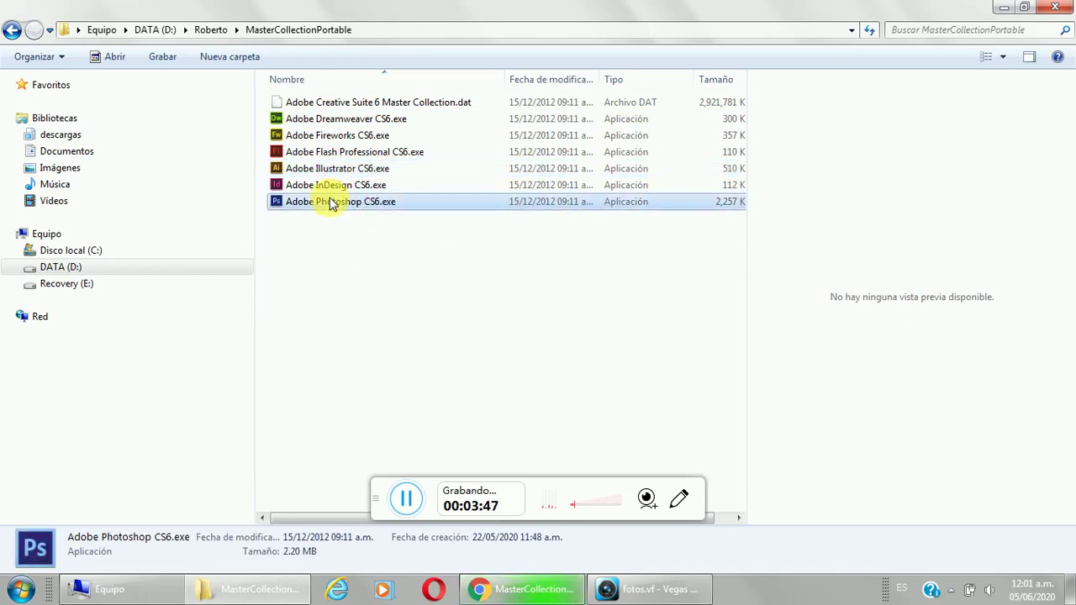
{"action": "left_click", "coordinate": [337, 170]}
{"action": "left_click", "coordinate": [315, 203]}
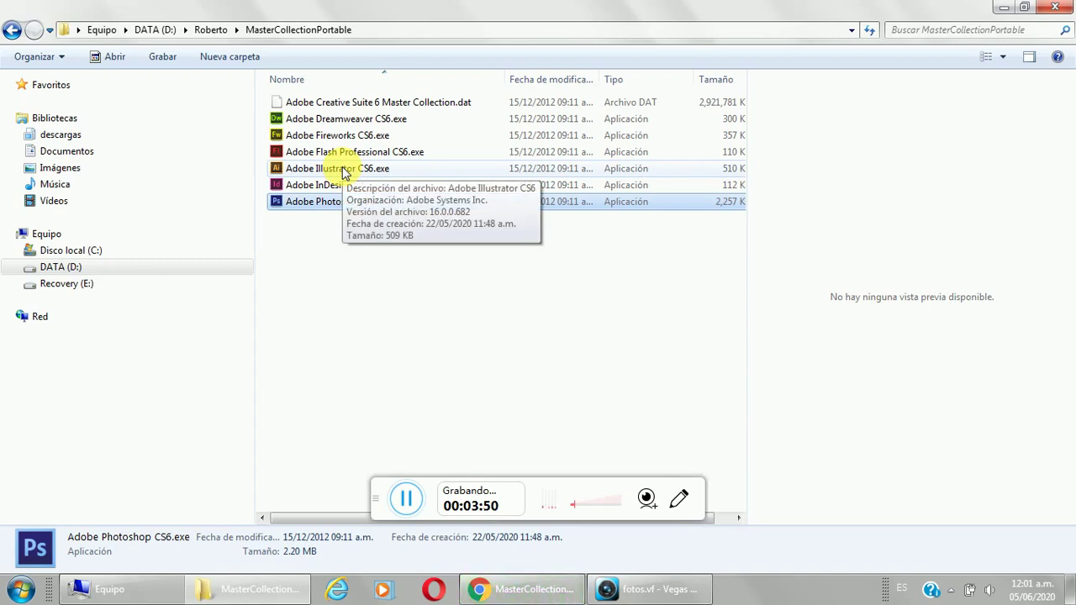
{"action": "left_click", "coordinate": [367, 301]}
{"action": "left_click", "coordinate": [340, 171]}
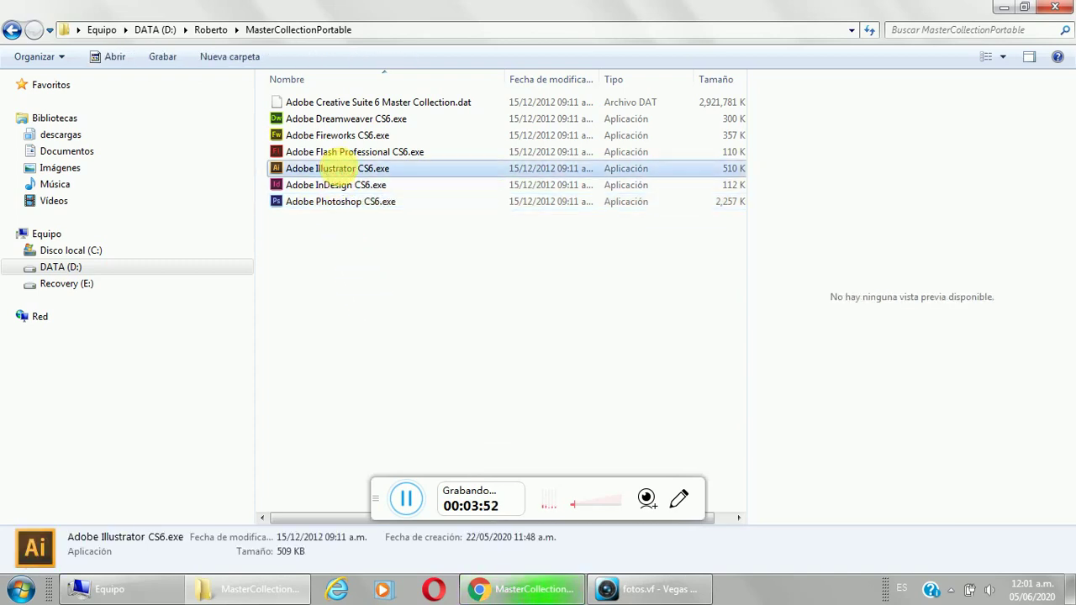
{"action": "double_click", "coordinate": [342, 172]}
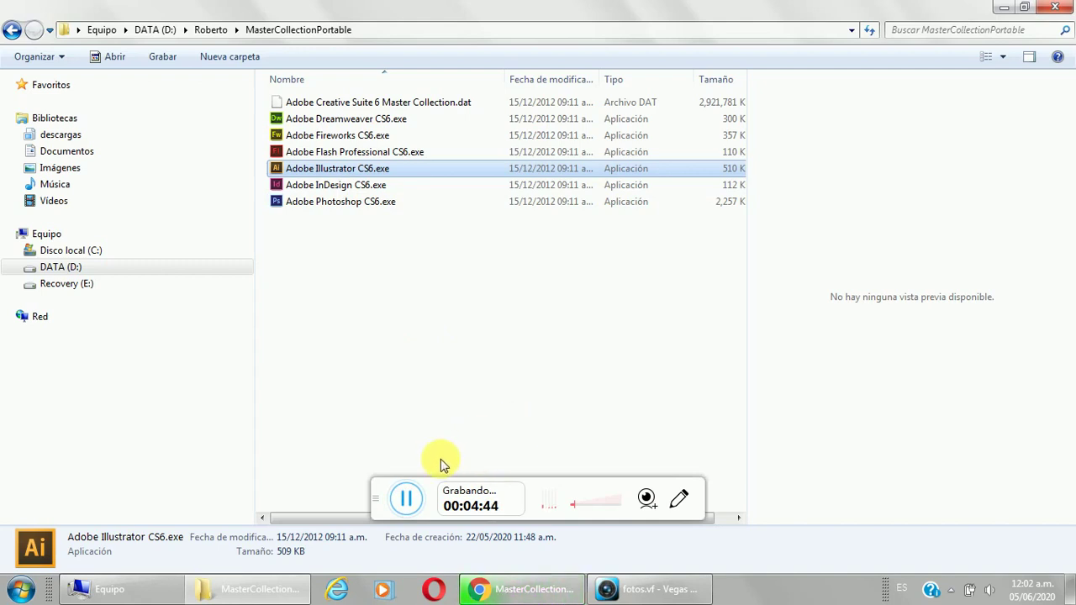
{"action": "left_click", "coordinate": [407, 500]}
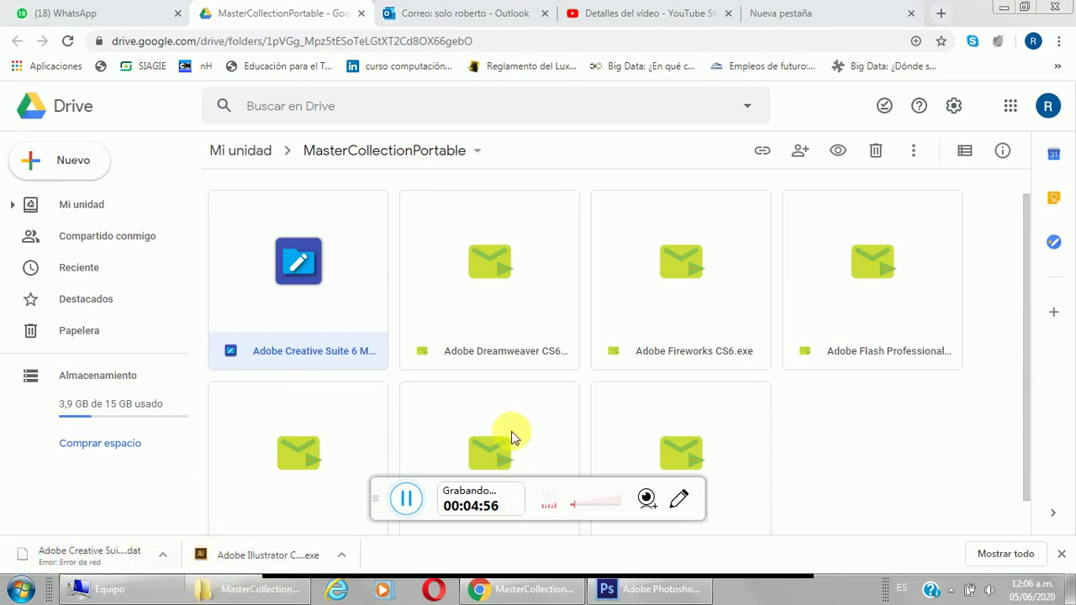
Try to resume the interrupted download of Adobe Creative Suite 6 Master Collection.dat in the browser
{"action": "left_click", "coordinate": [165, 561]}
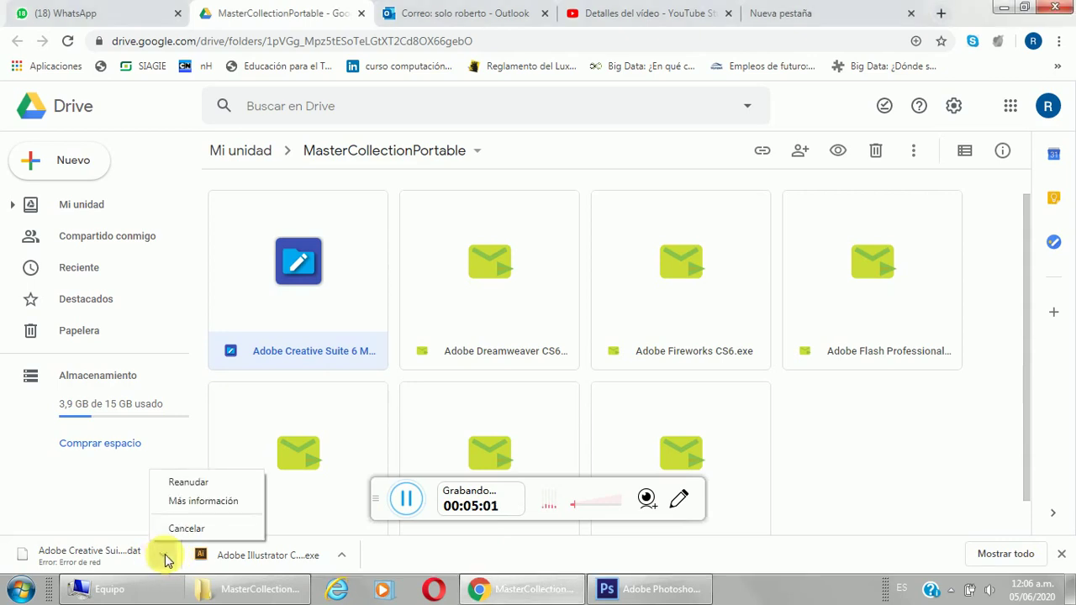
{"action": "left_click", "coordinate": [197, 486]}
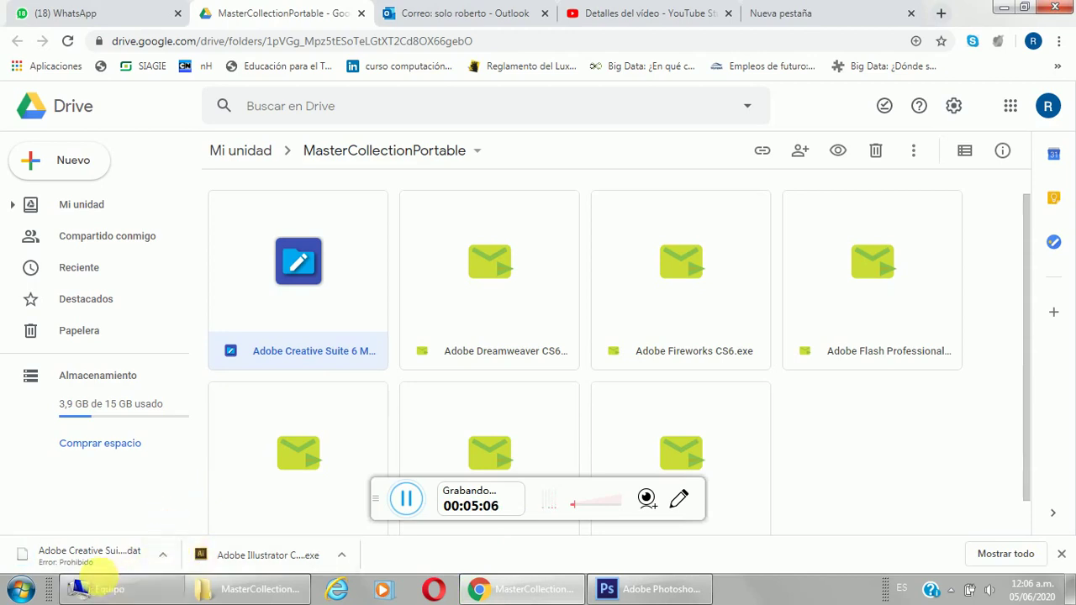
Check the failed Adobe Creative Suite 6 Master Collection.dat download for a resume option and dismiss the browser's download list
{"action": "left_click", "coordinate": [162, 557]}
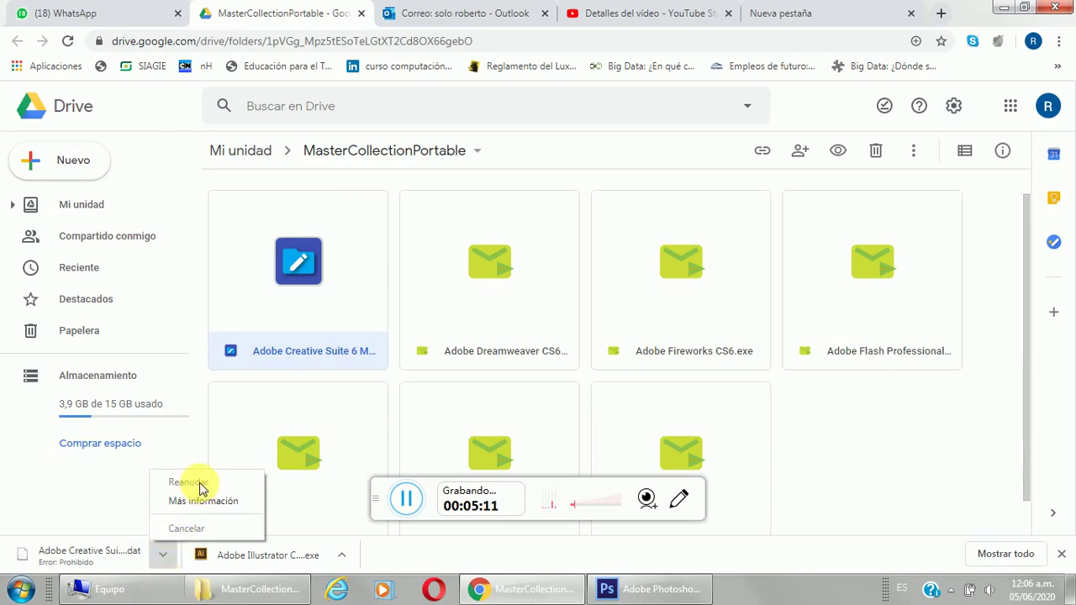
{"action": "left_click", "coordinate": [93, 559]}
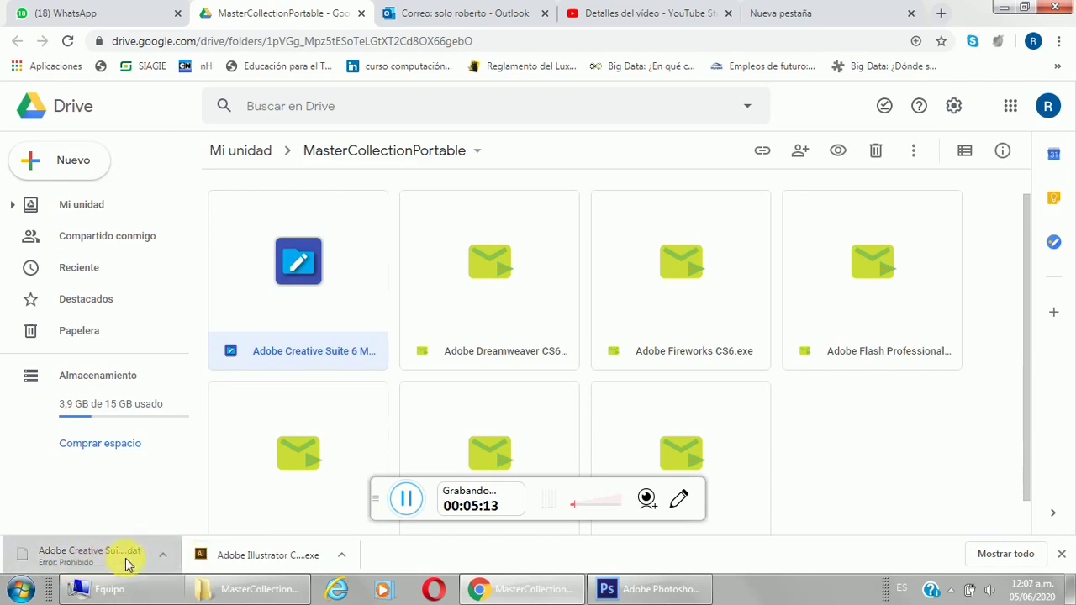
{"action": "left_click", "coordinate": [163, 561]}
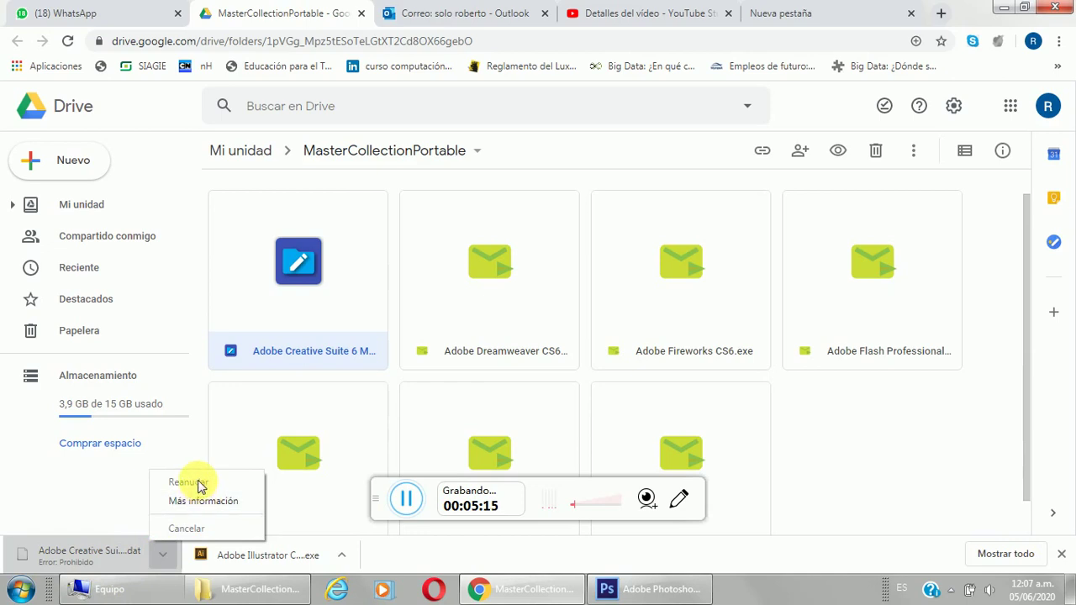
{"action": "left_click", "coordinate": [110, 570]}
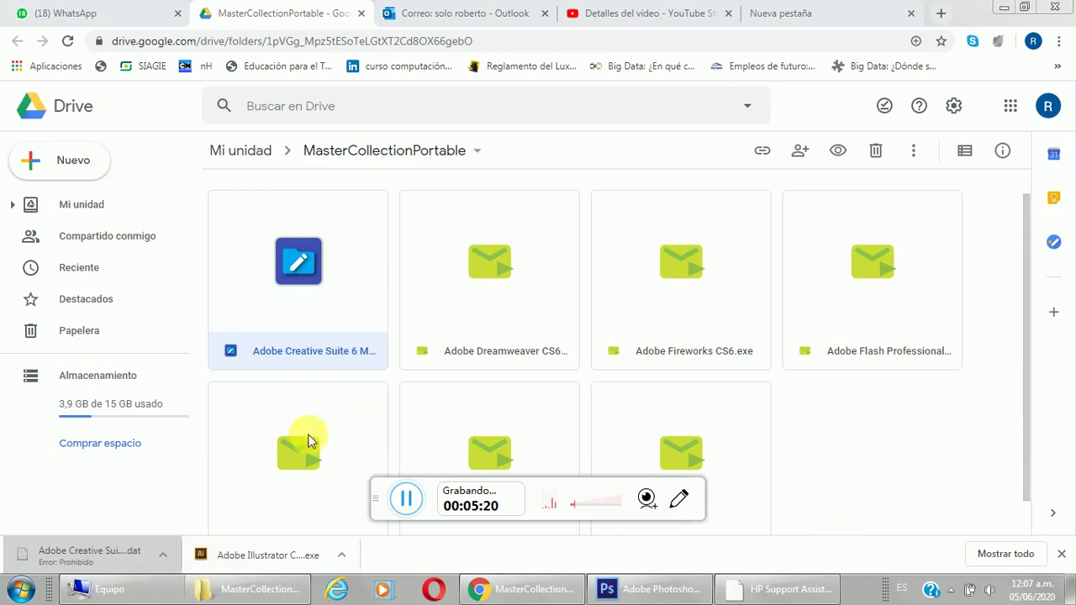
{"action": "left_click", "coordinate": [164, 563]}
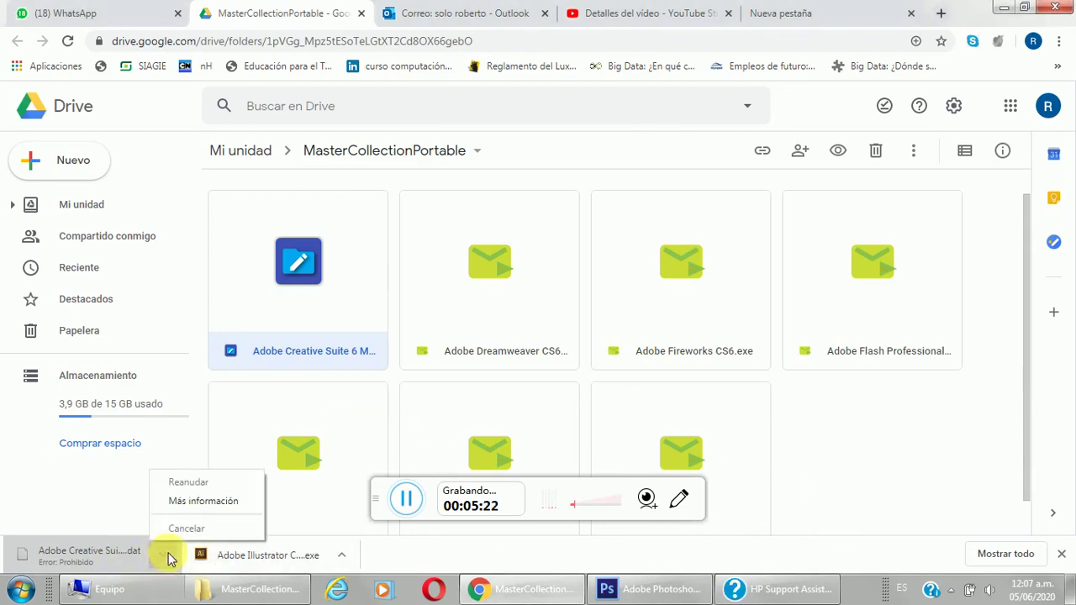
{"action": "left_click", "coordinate": [126, 553]}
{"action": "right_click", "coordinate": [121, 552]}
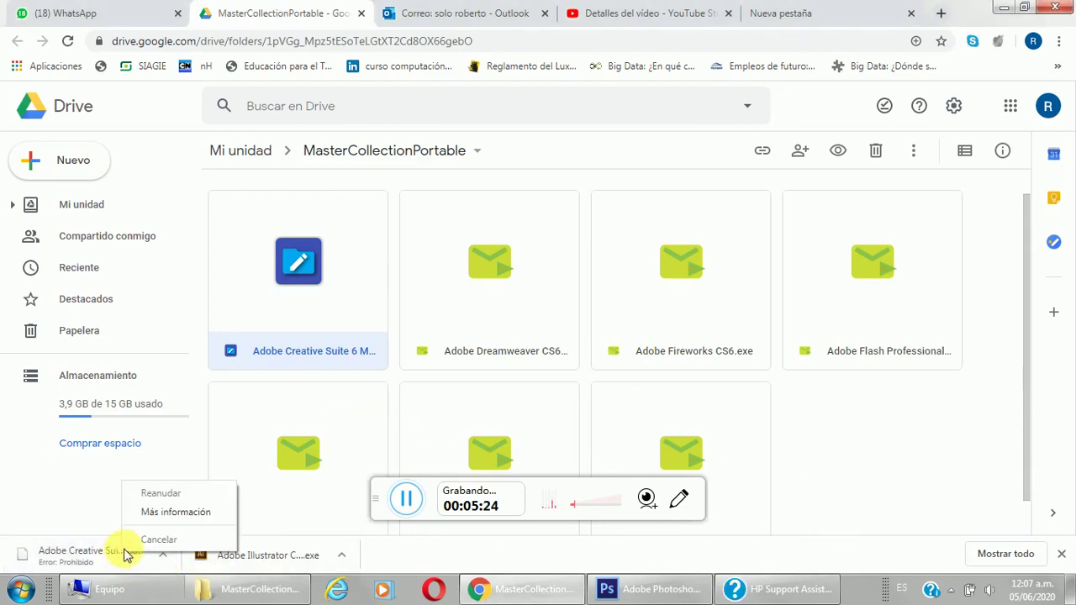
{"action": "left_click", "coordinate": [164, 561]}
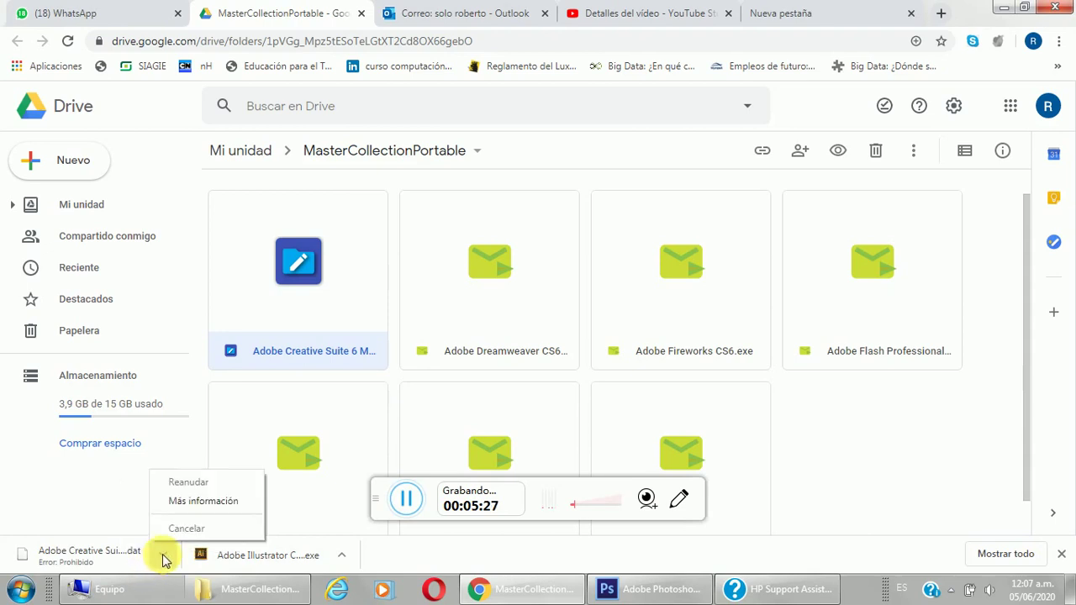
{"action": "left_click", "coordinate": [1062, 558]}
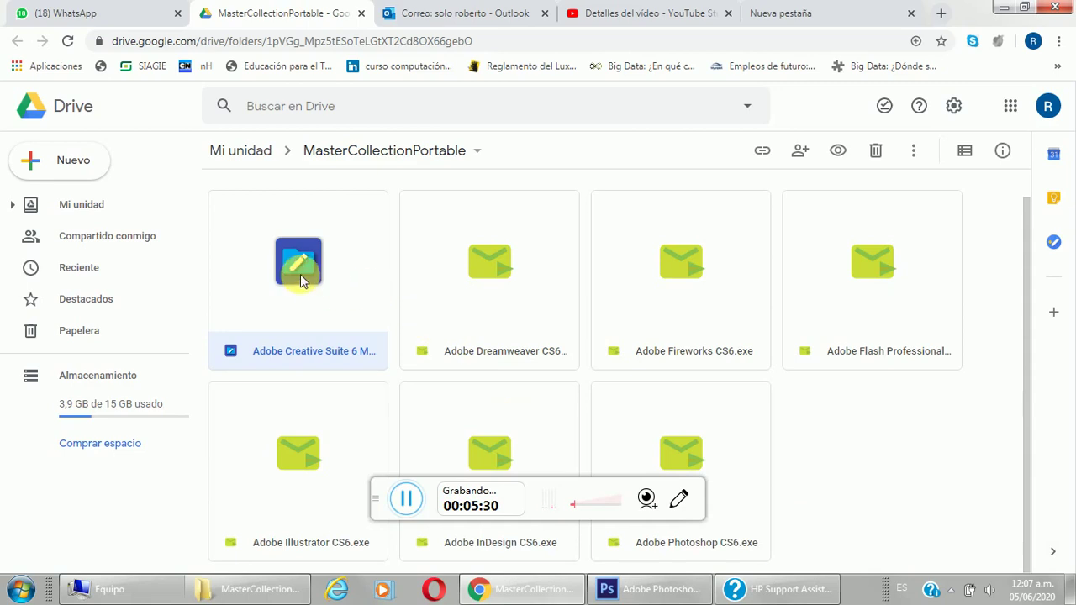
Download Adobe Creative Suite 6 Master Collection.dat from the Drive folder again, accepting the download without a virus scan
{"action": "right_click", "coordinate": [302, 280]}
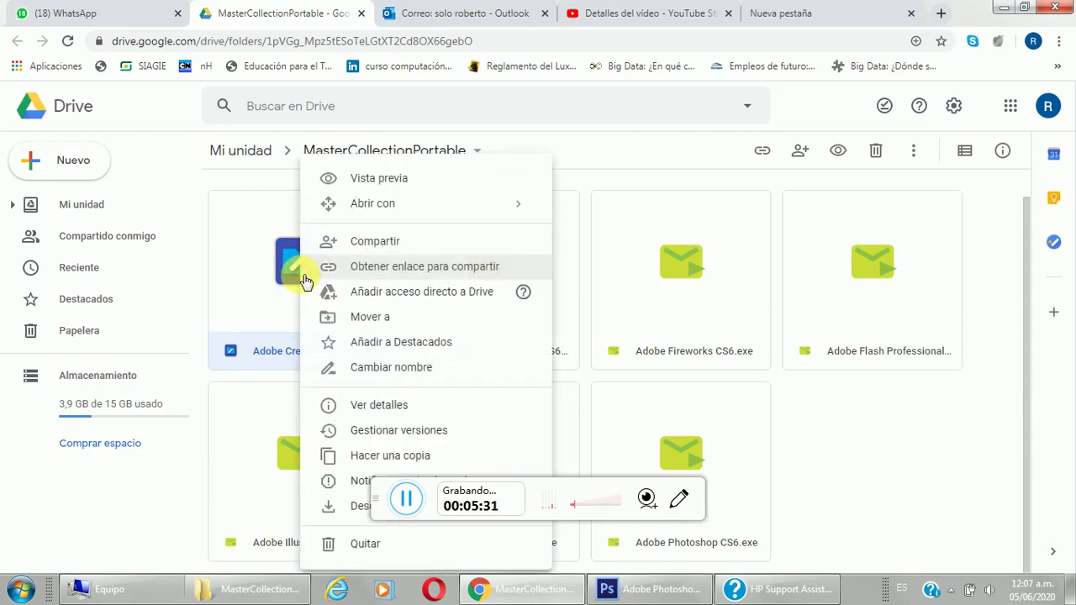
{"action": "left_click", "coordinate": [344, 511]}
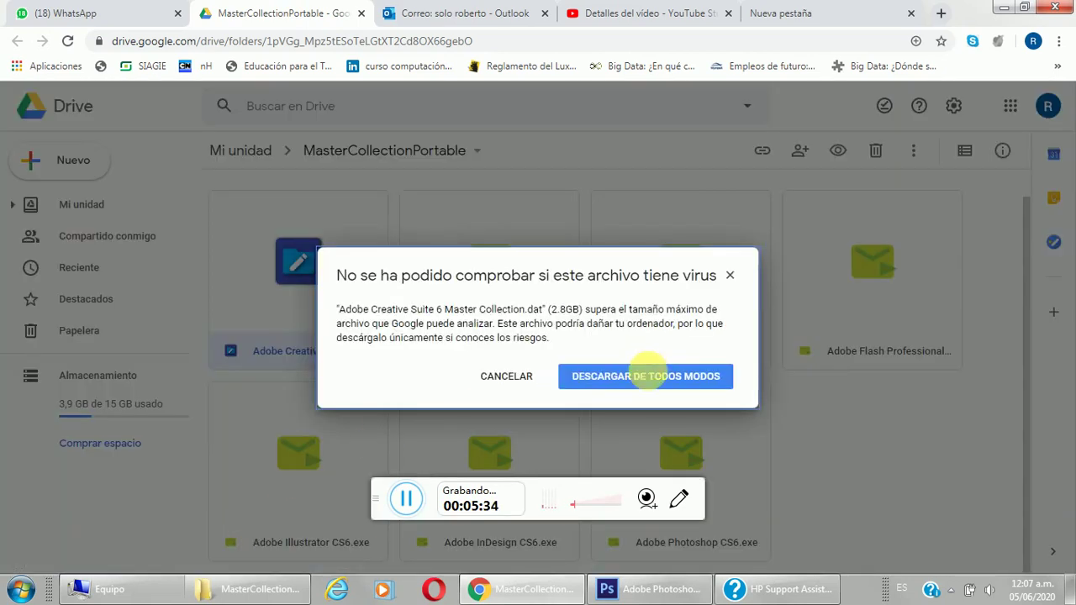
{"action": "left_click", "coordinate": [646, 376]}
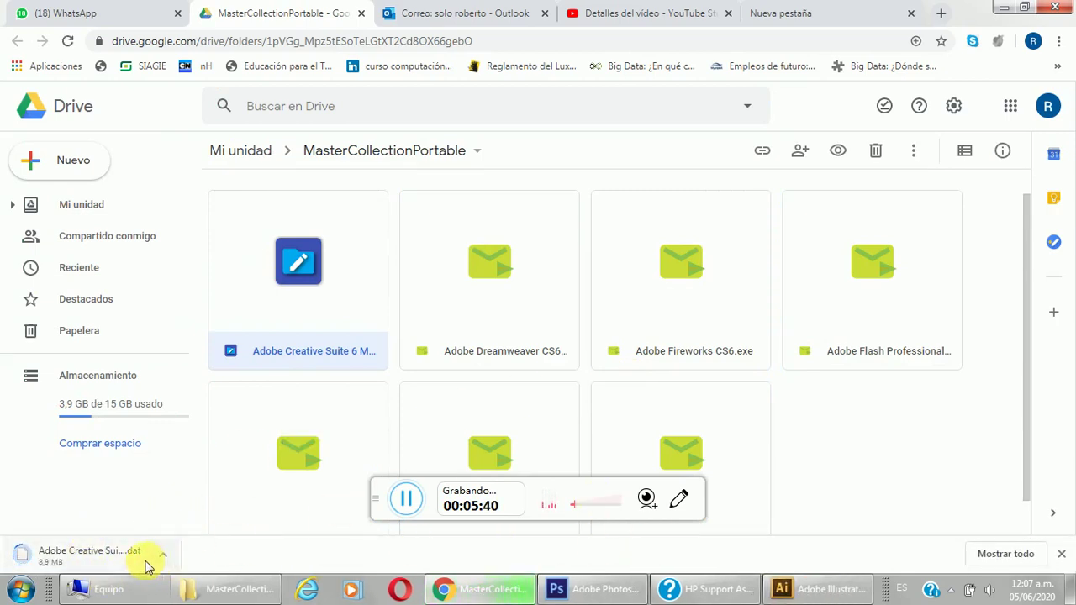
{"action": "left_click", "coordinate": [408, 500]}
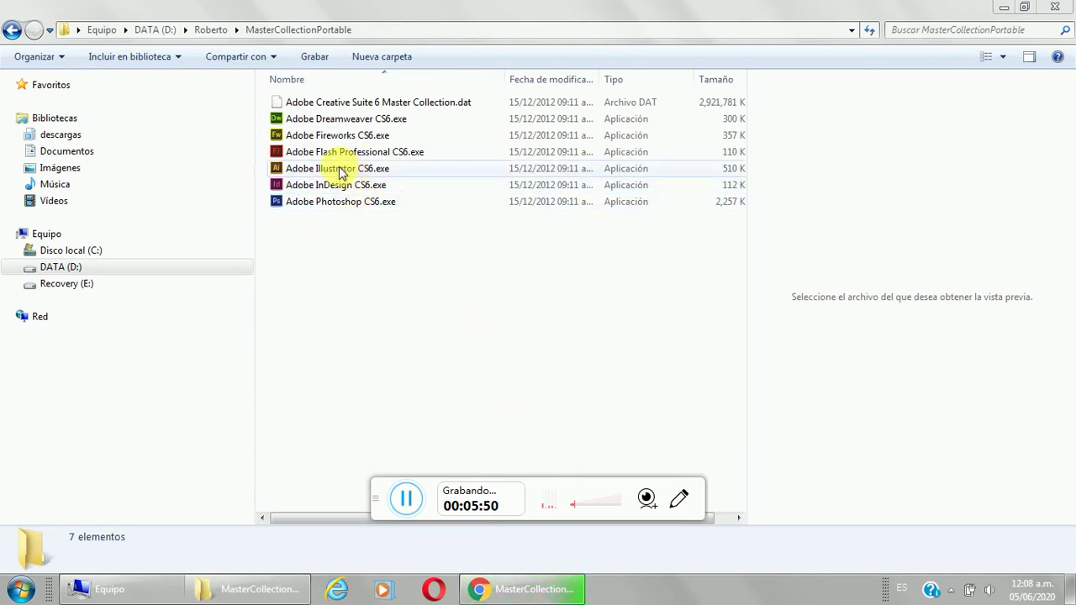
Activate all Avast antivirus shields and check the Avast icon among the hidden notification icons
{"action": "left_click", "coordinate": [953, 589]}
{"action": "right_click", "coordinate": [911, 488]}
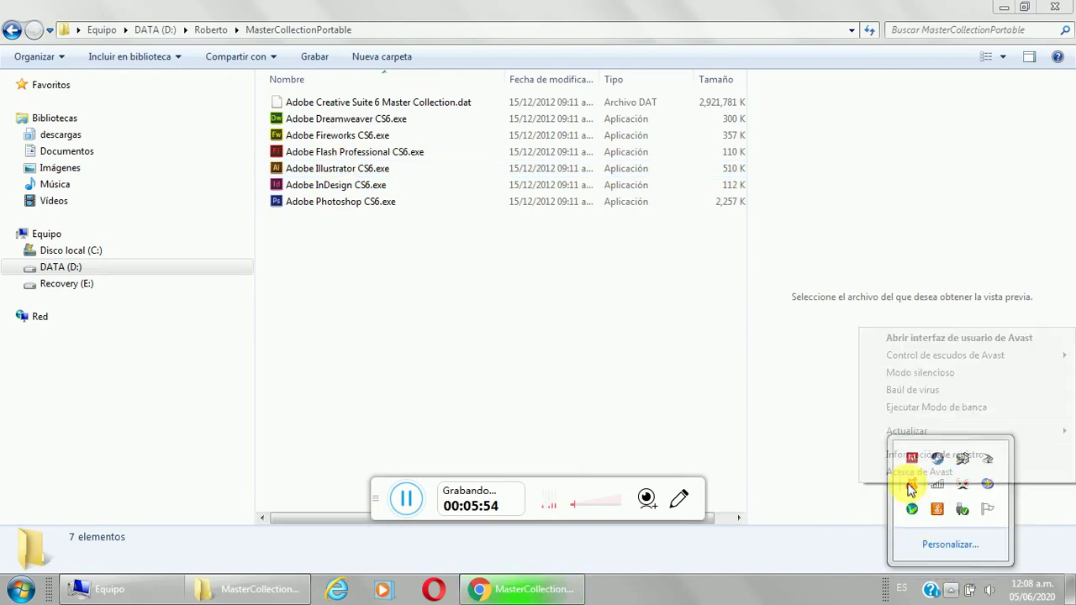
{"action": "mouse_move", "coordinate": [936, 364]}
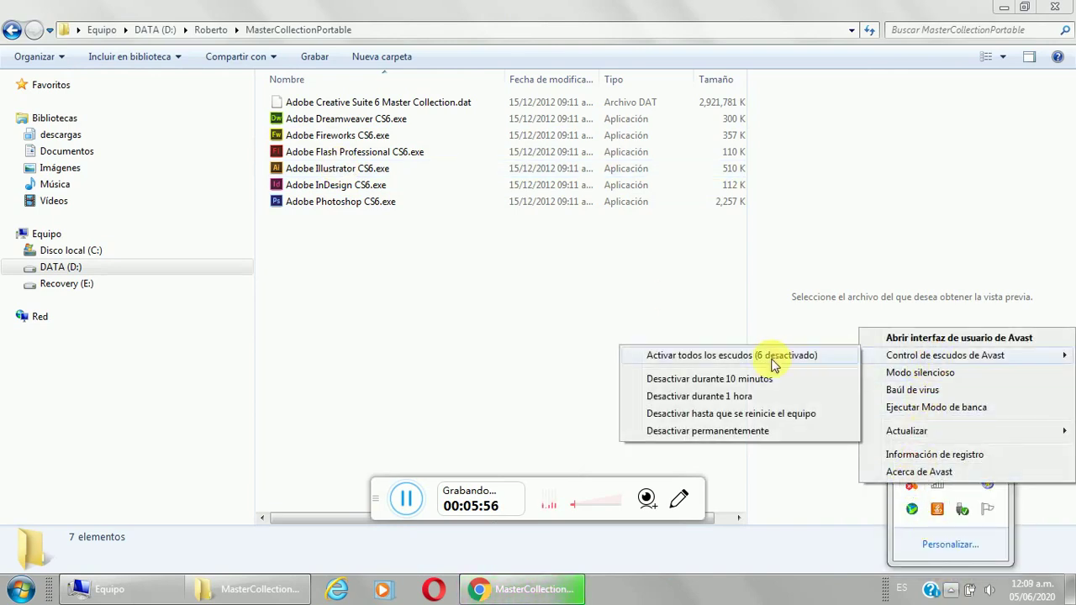
{"action": "left_click", "coordinate": [734, 360]}
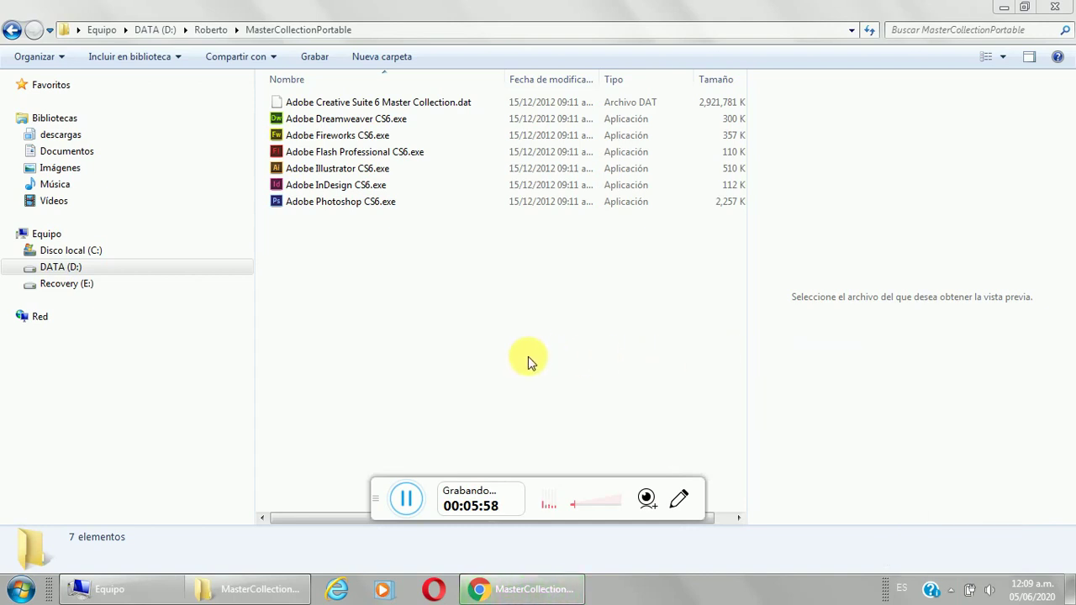
{"action": "left_click", "coordinate": [950, 592]}
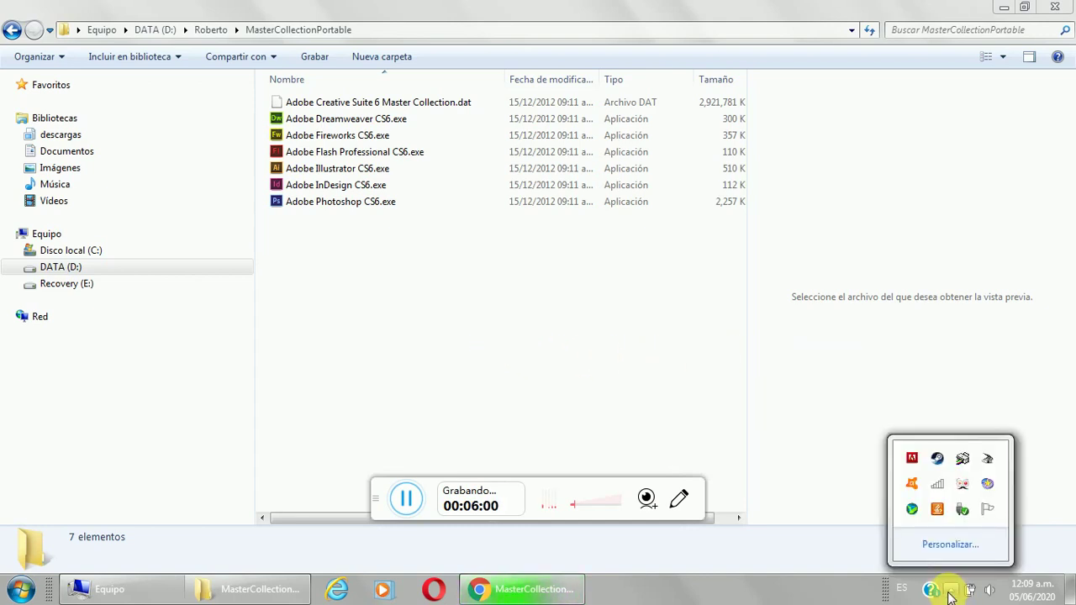
{"action": "left_click", "coordinate": [745, 548]}
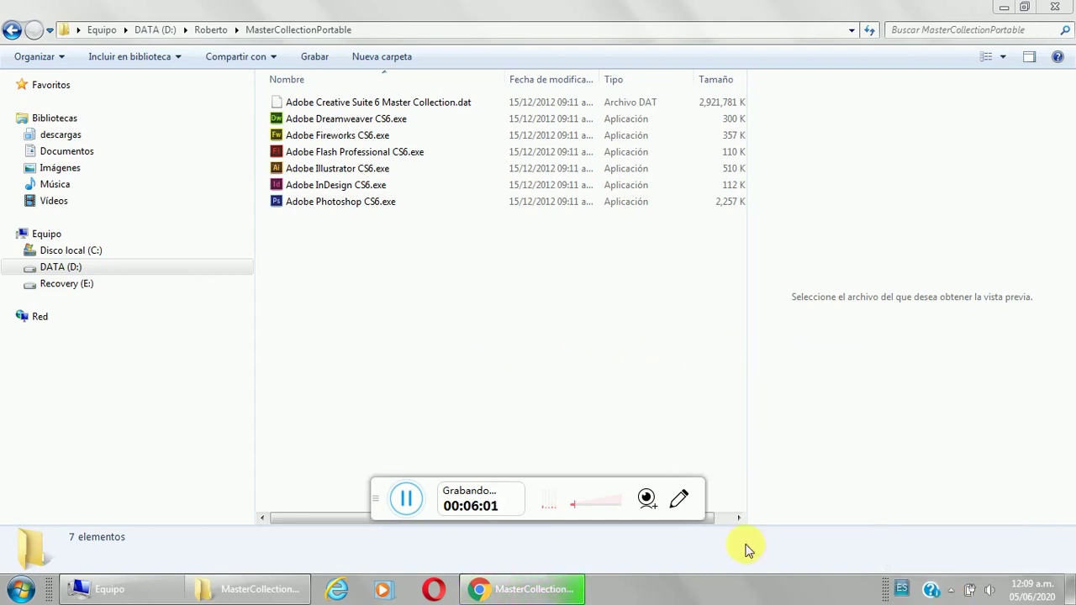
Launch Adobe Photoshop CS6.exe from the local MasterCollectionPortable folder and minimize the open windows to reveal its splash screen
{"action": "left_click", "coordinate": [331, 206]}
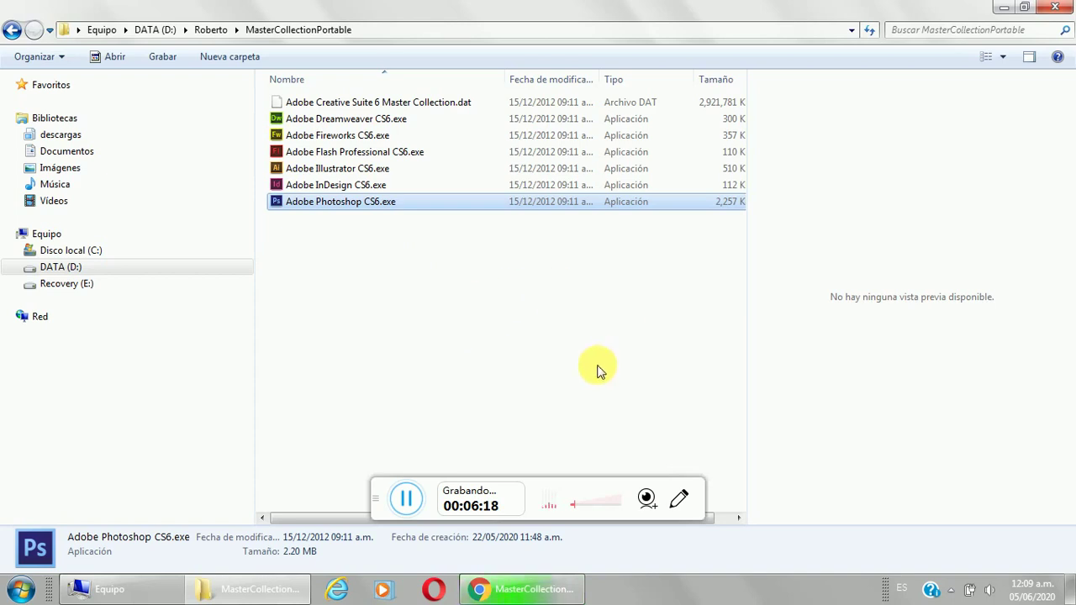
{"action": "left_click", "coordinate": [1003, 10]}
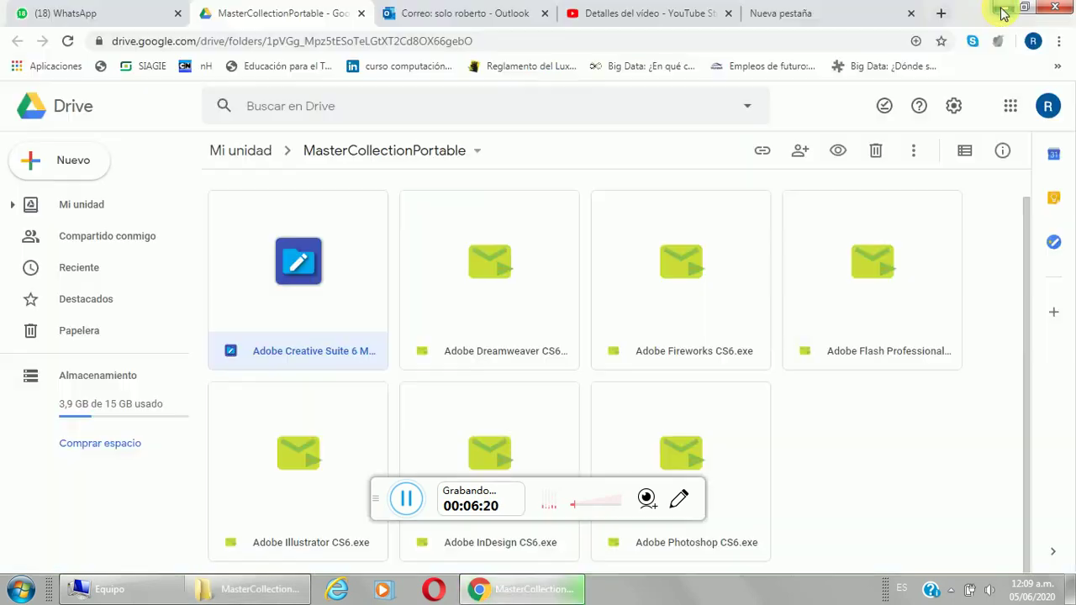
{"action": "left_click", "coordinate": [1003, 11]}
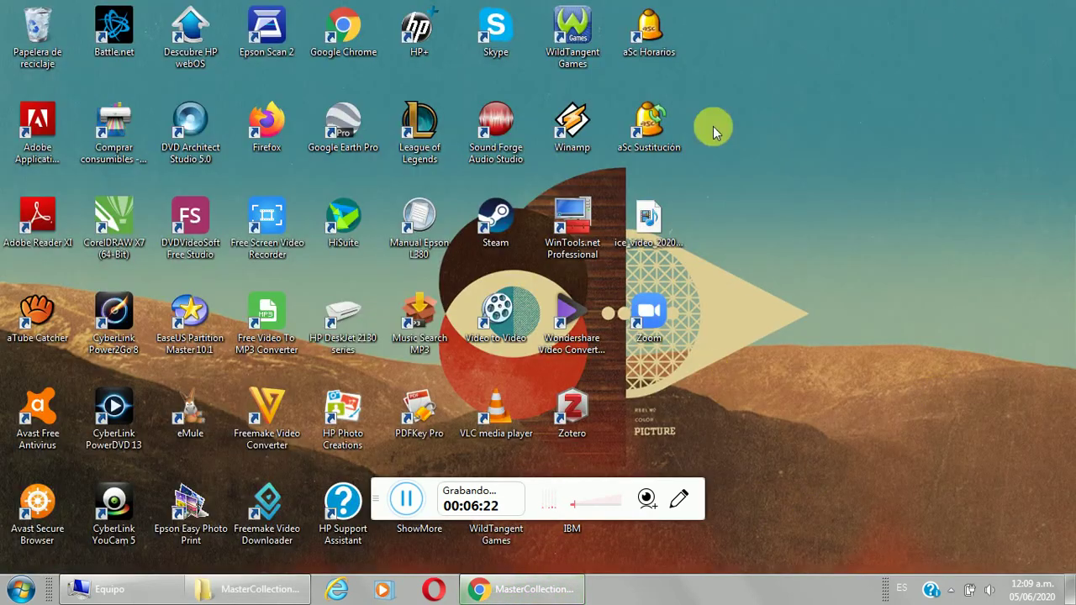
{"action": "left_click", "coordinate": [253, 588]}
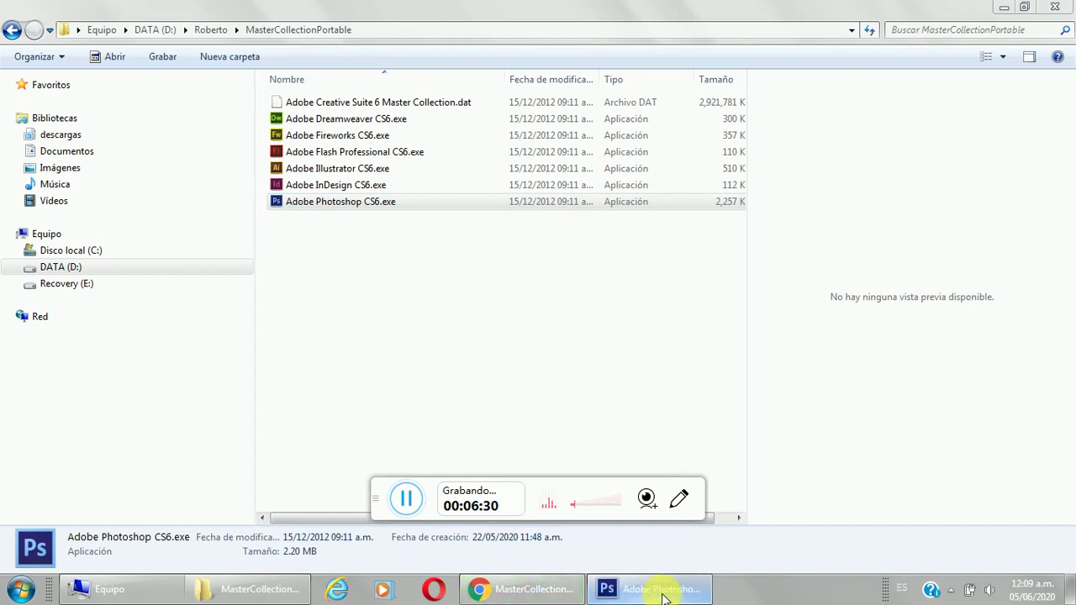
{"action": "key", "text": "alt+Tab"}
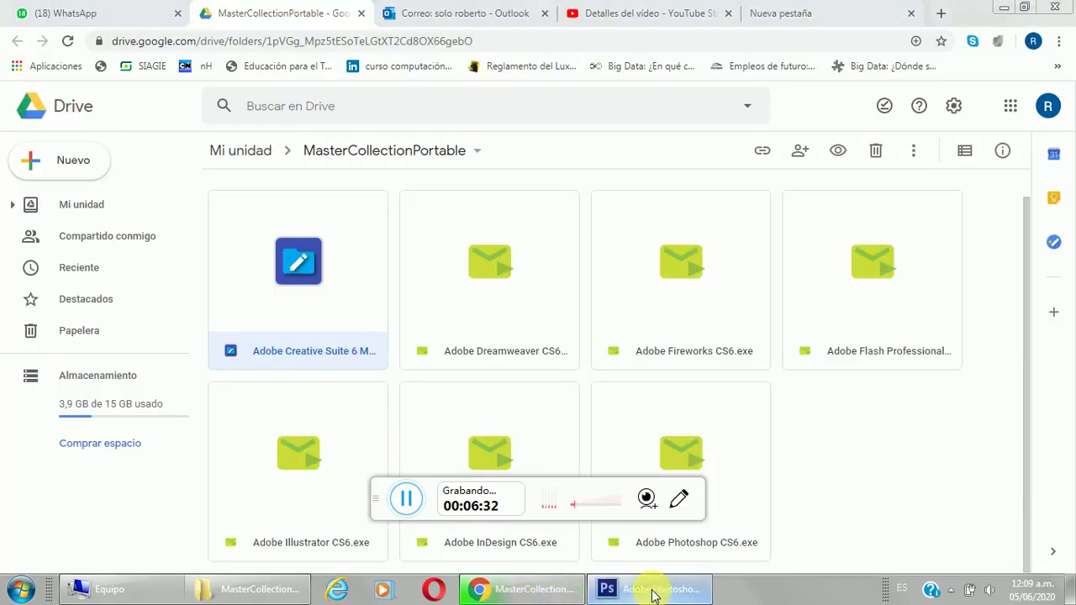
{"action": "left_click", "coordinate": [1012, 10]}
{"action": "left_click", "coordinate": [1011, 10]}
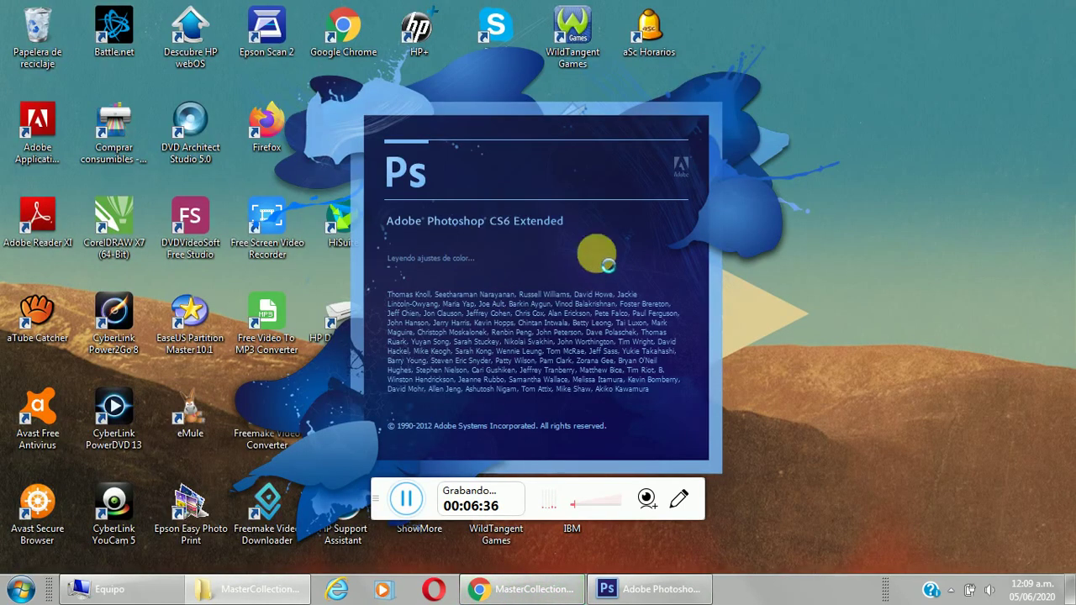
Disable the Avast shields until the computer restarts while Photoshop loads
{"action": "left_click", "coordinate": [952, 591]}
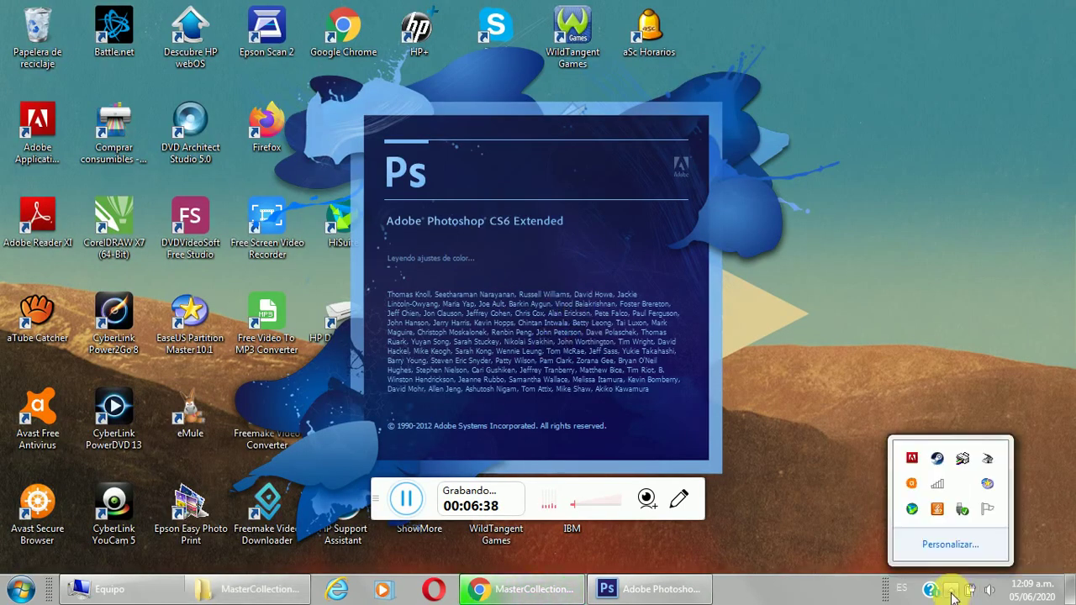
{"action": "mouse_move", "coordinate": [912, 486]}
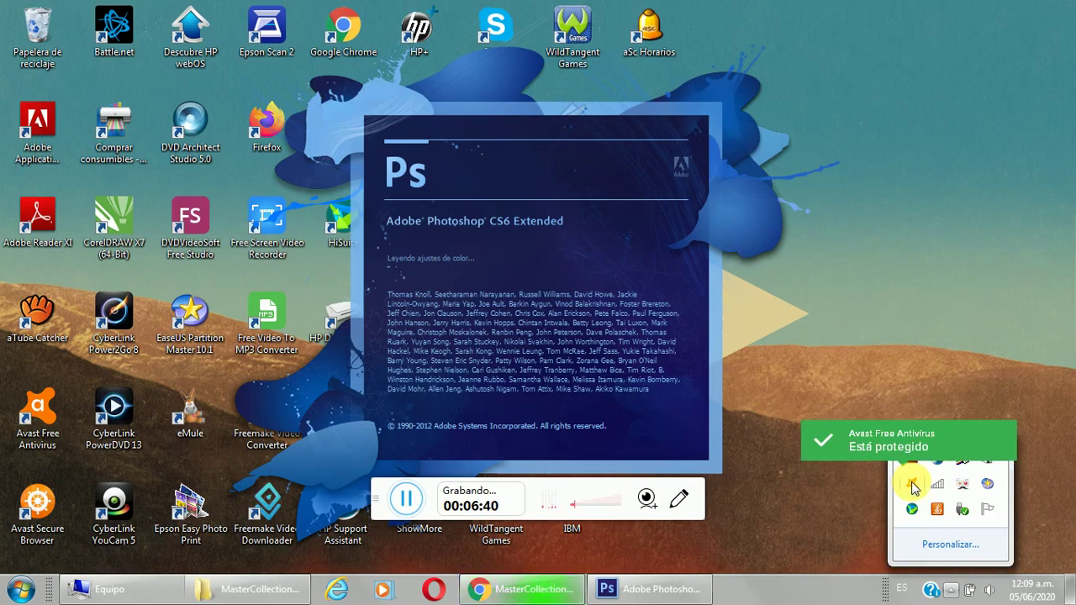
{"action": "right_click", "coordinate": [913, 486]}
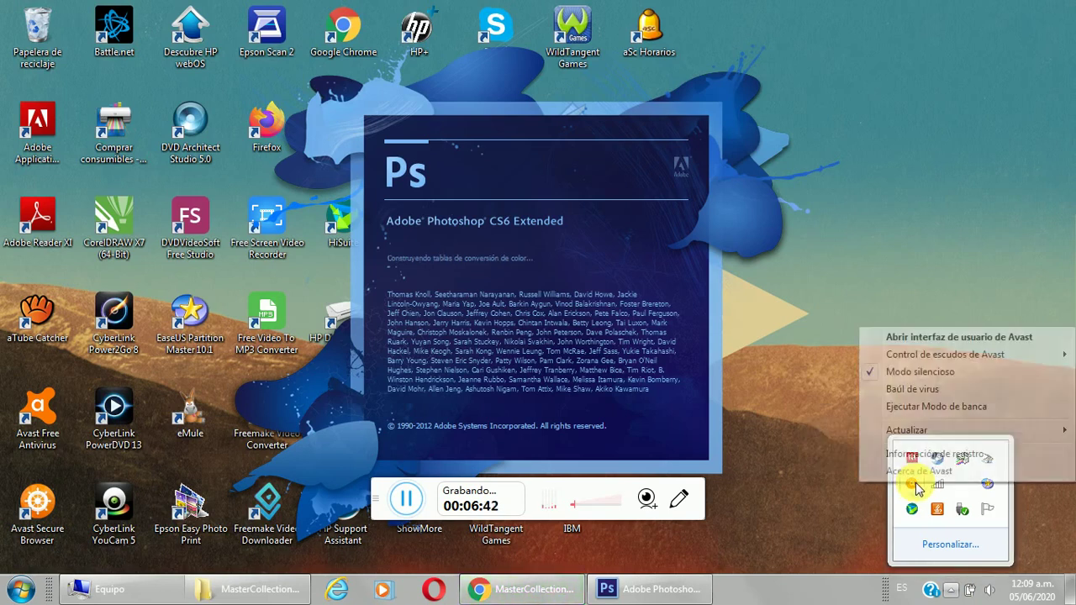
{"action": "mouse_move", "coordinate": [926, 357]}
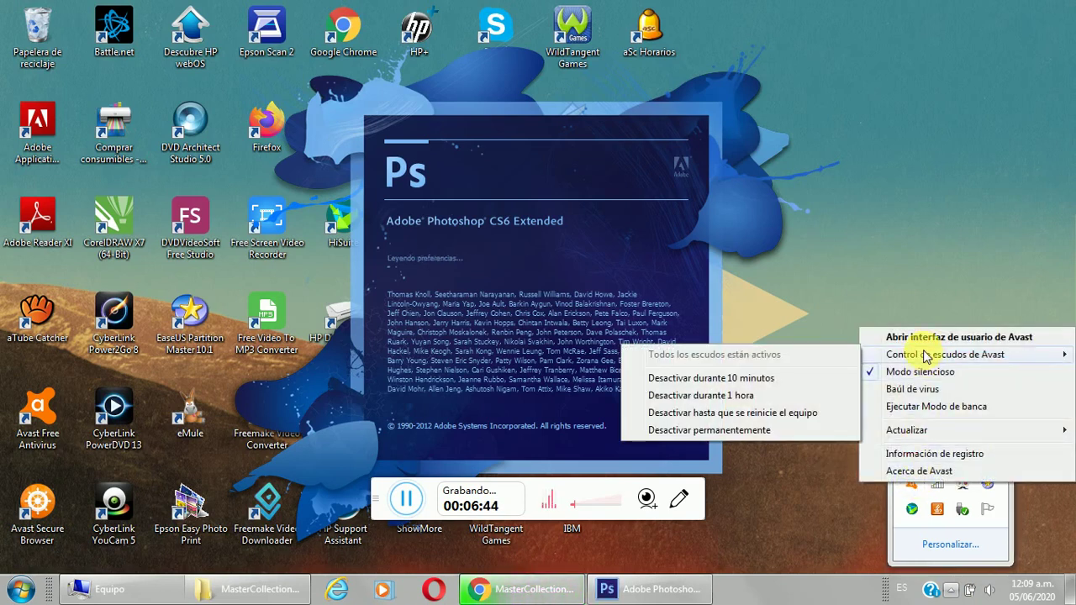
{"action": "left_click", "coordinate": [751, 413]}
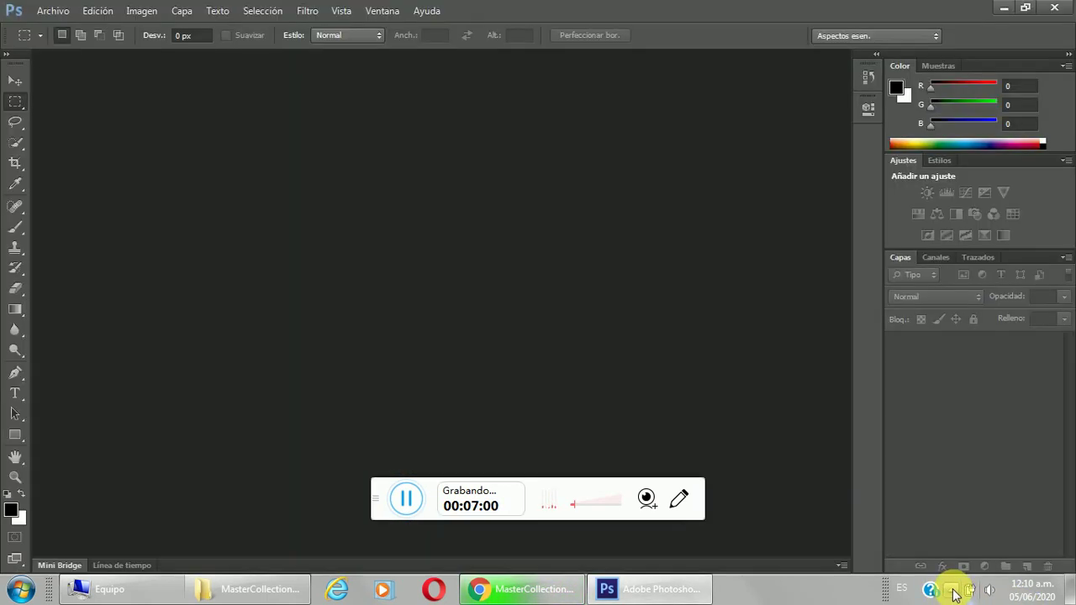
Dismiss Photoshop's graphics card compatibility notice and check the Avast status among the hidden notification icons
{"action": "left_click", "coordinate": [953, 593]}
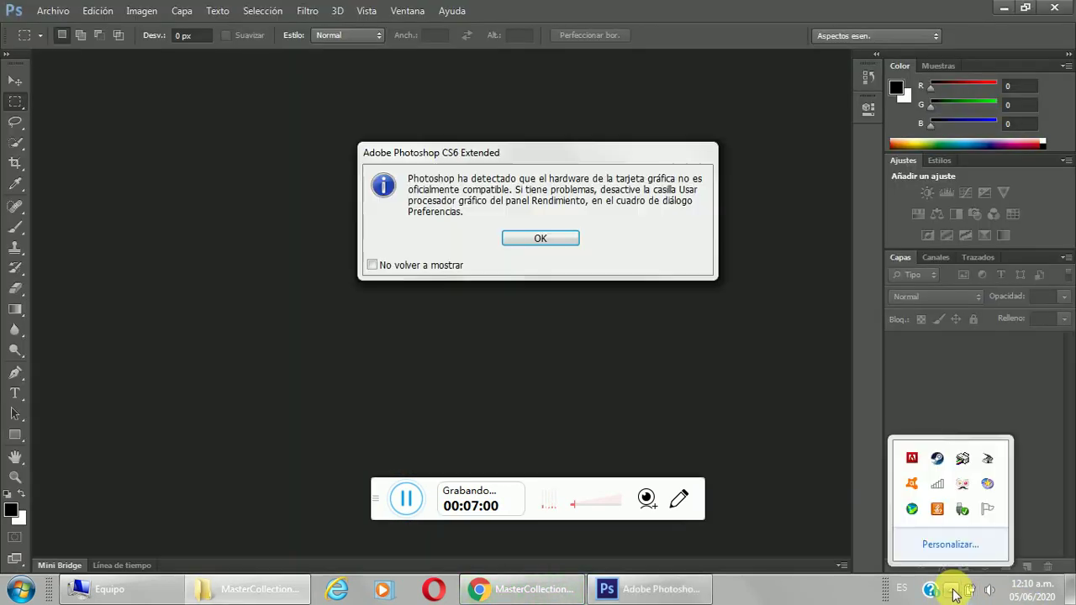
{"action": "left_click", "coordinate": [545, 239]}
{"action": "left_click", "coordinate": [952, 589]}
{"action": "left_click", "coordinate": [952, 589]}
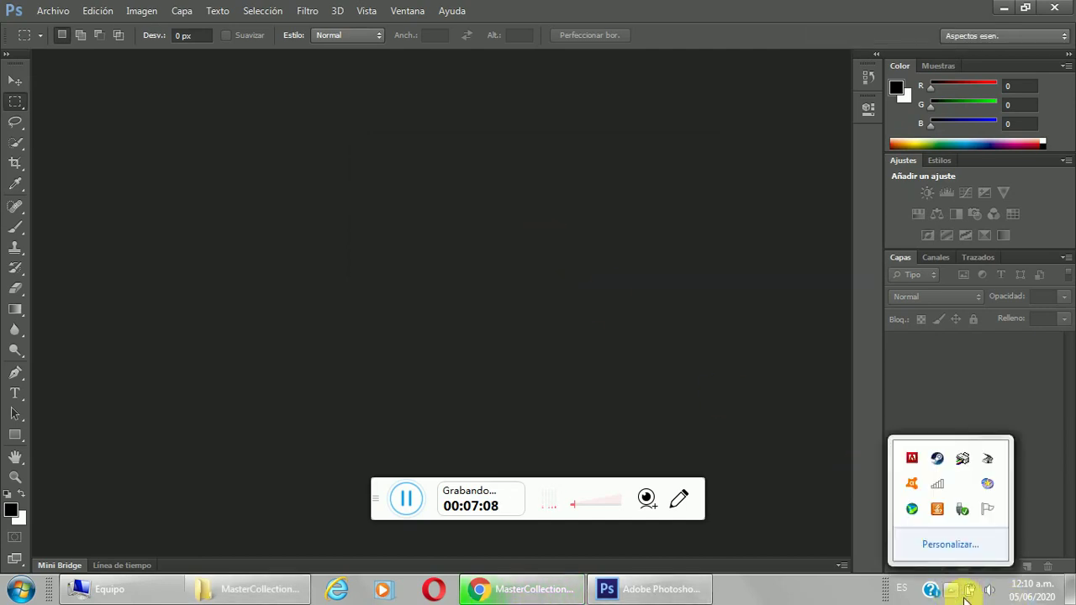
{"action": "left_click", "coordinate": [953, 589]}
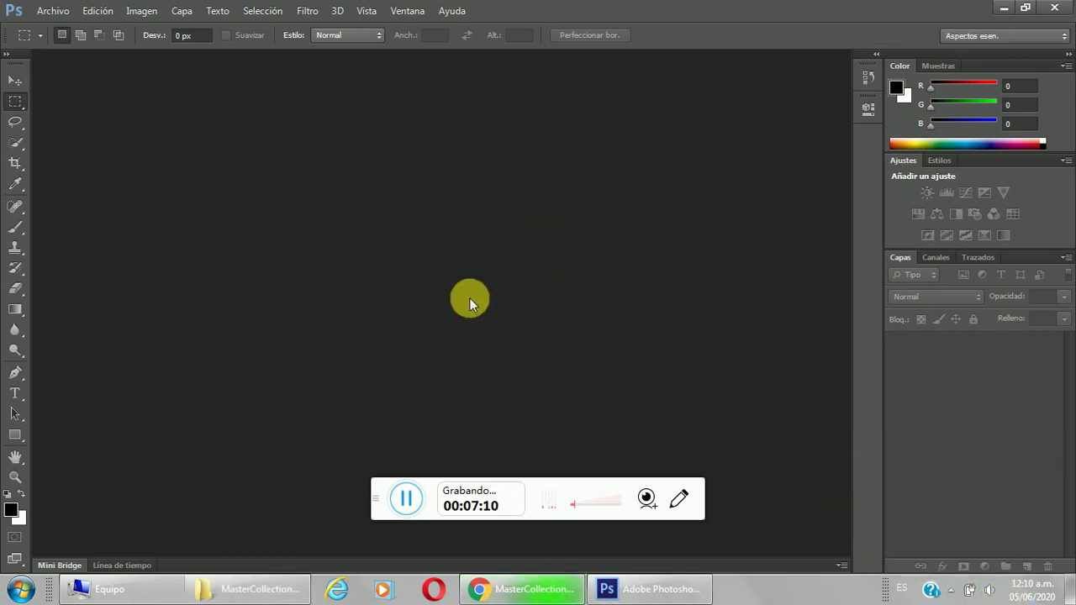
Return to the local MasterCollectionPortable folder in File Explorer and select all the Adobe CS6 executables, leaving out the .dat file
{"action": "left_click", "coordinate": [240, 589]}
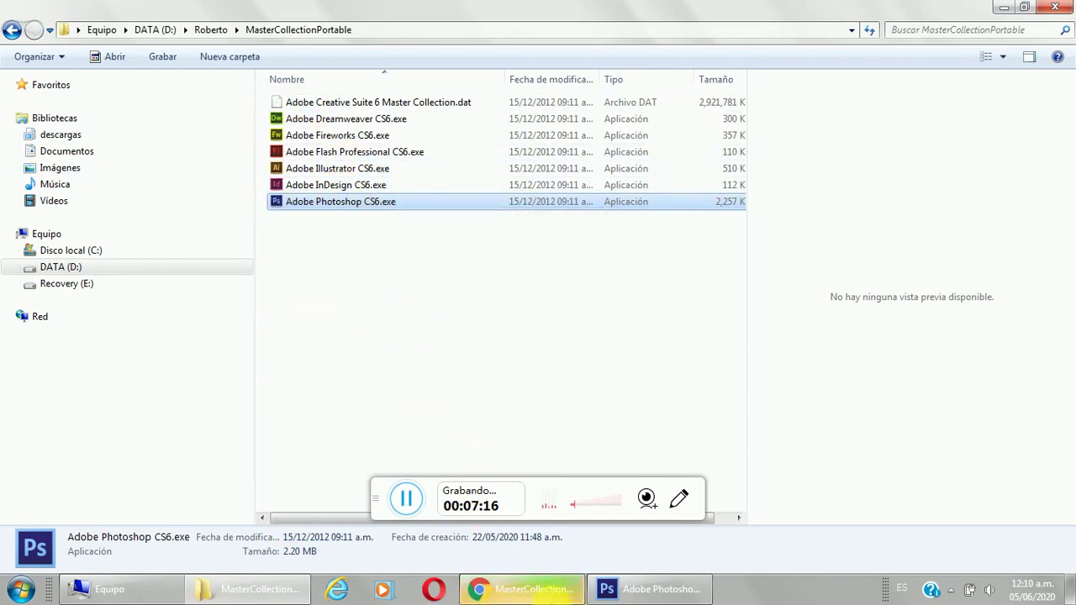
{"action": "left_click", "coordinate": [538, 593]}
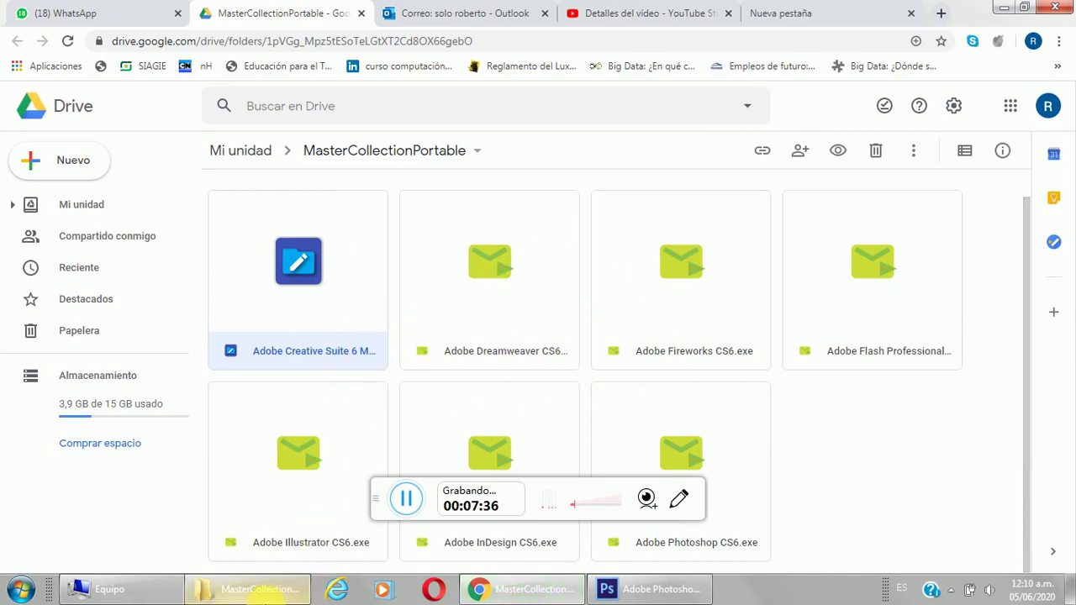
{"action": "left_click", "coordinate": [254, 592]}
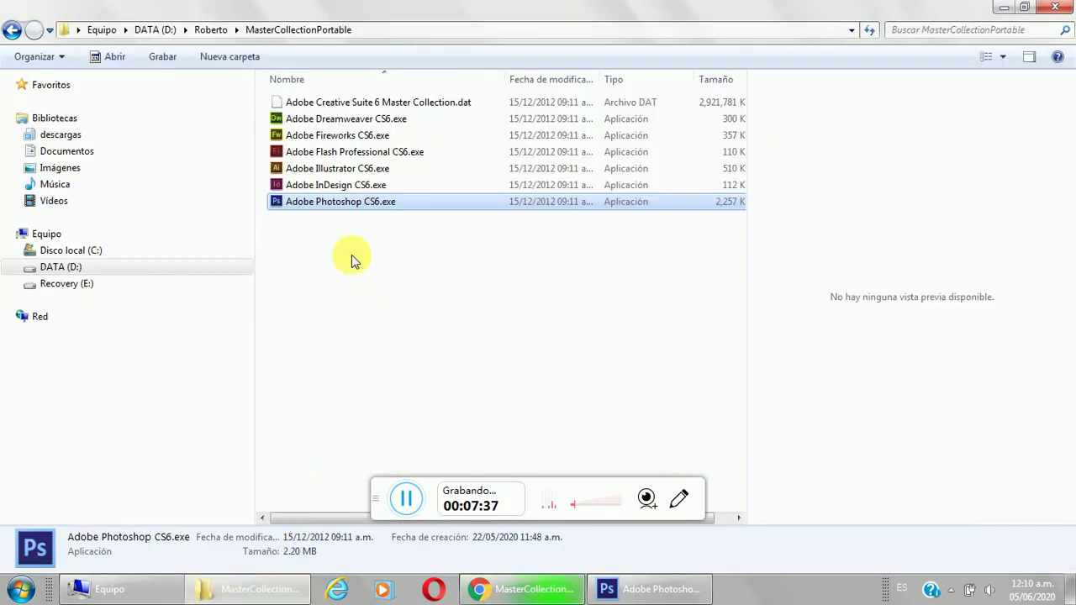
{"action": "left_click", "coordinate": [340, 172]}
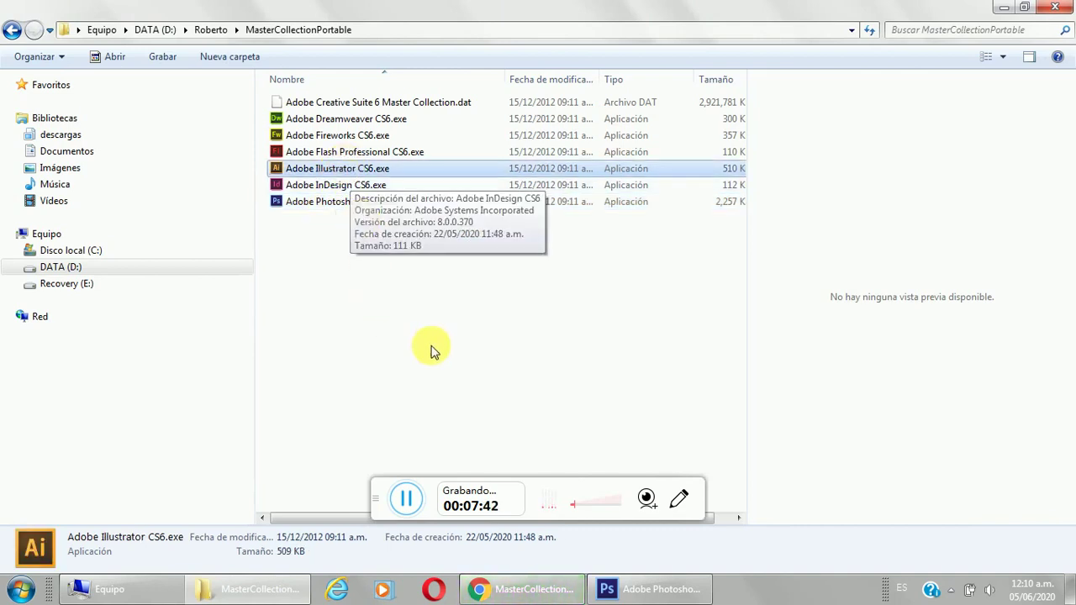
{"action": "left_click_drag", "start_coordinate": [459, 294], "coordinate": [301, 143]}
{"action": "key", "text": "Up"}
{"action": "left_click_drag", "start_coordinate": [447, 286], "coordinate": [308, 126]}
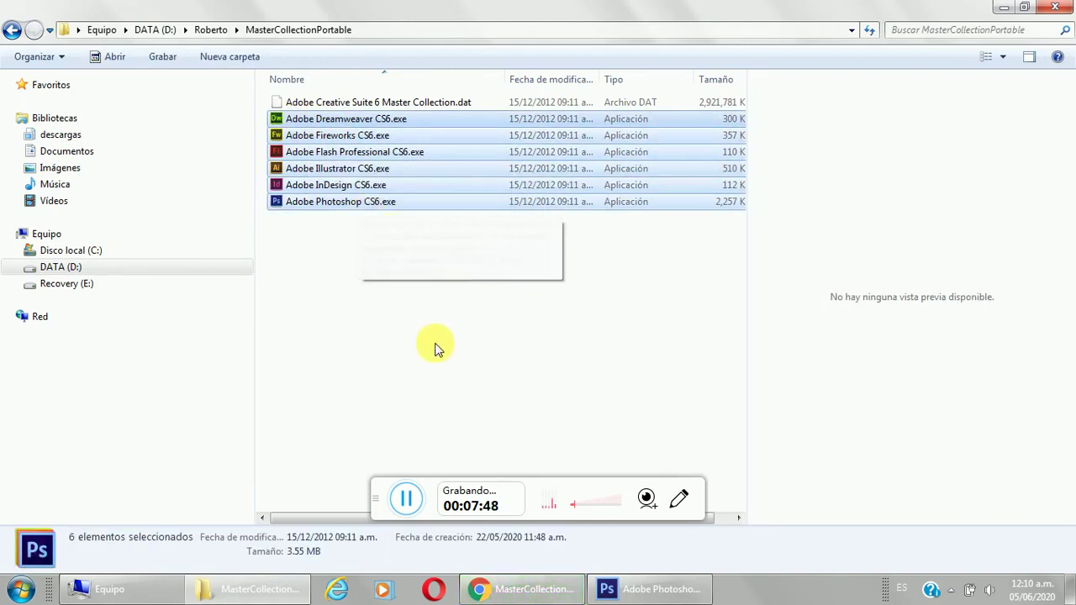